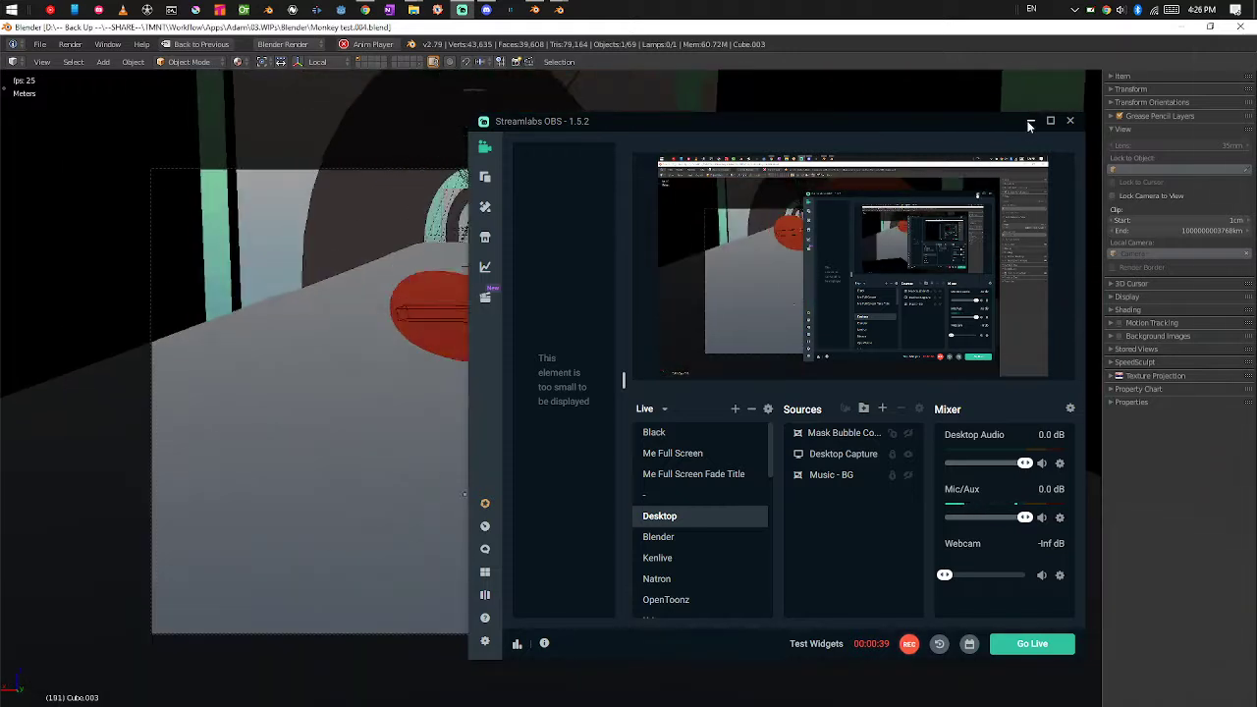
Step: Minimize the recording window, switch the 3D view out of the camera and orbit around the train track and city buildings
{"action": "left_click", "coordinate": [1030, 122]}
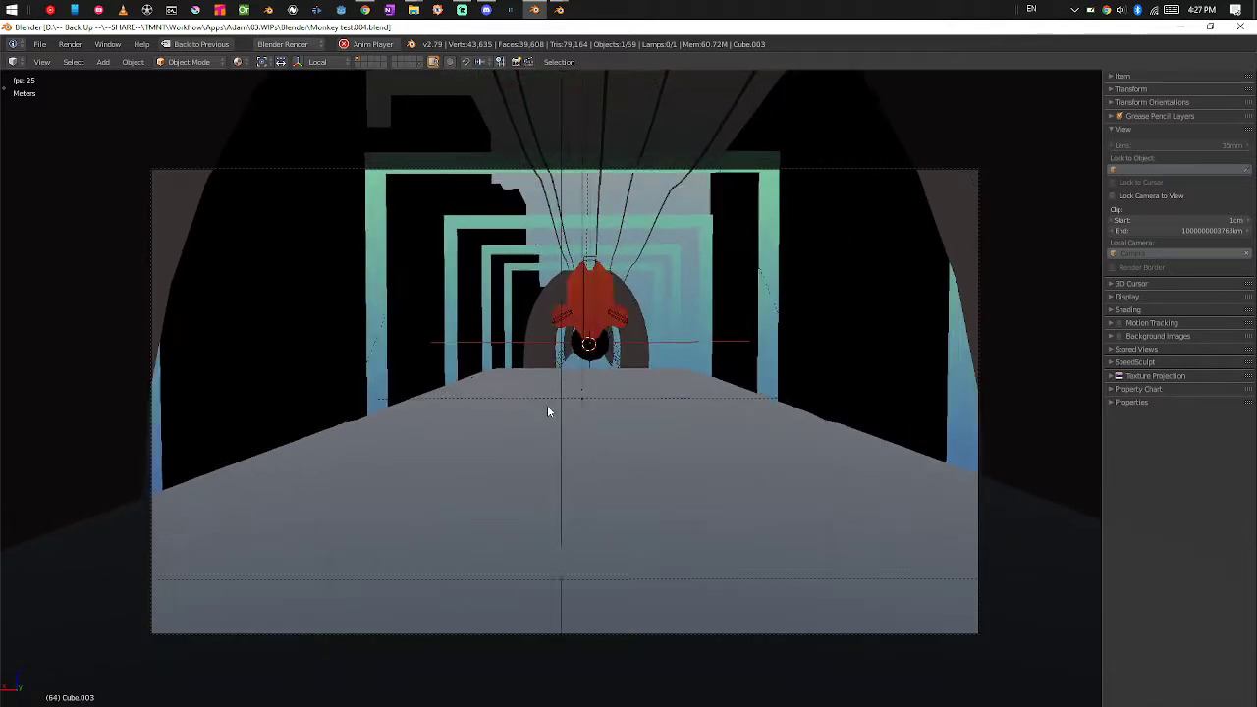
{"action": "key", "text": "q"}
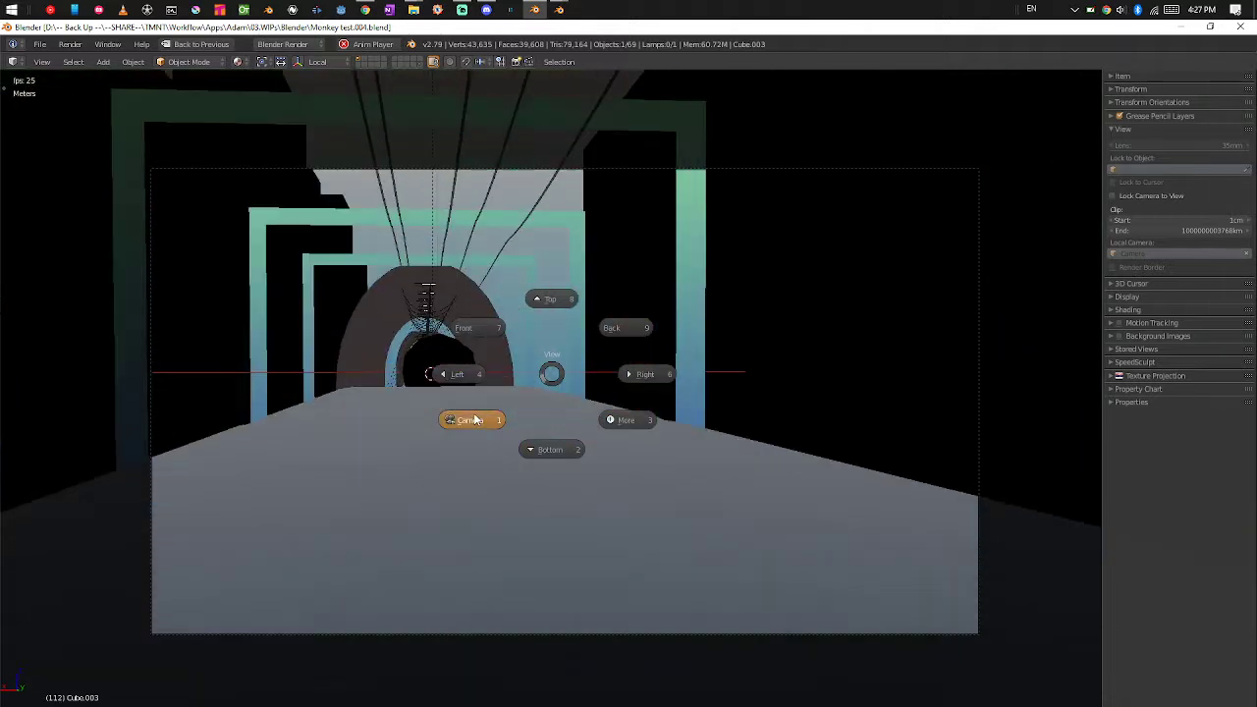
{"action": "left_click", "coordinate": [472, 419]}
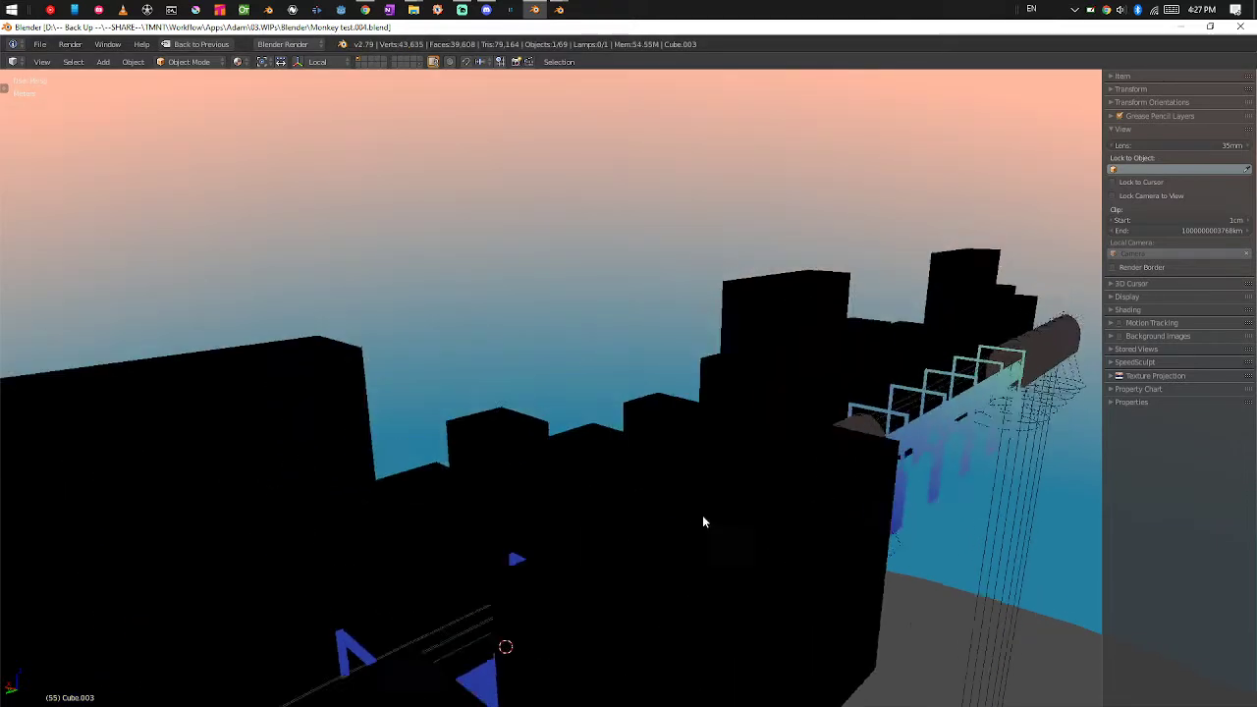
{"action": "middle_click_drag", "start_coordinate": [748, 558], "coordinate": [575, 547]}
{"action": "key", "text": "Escape"}
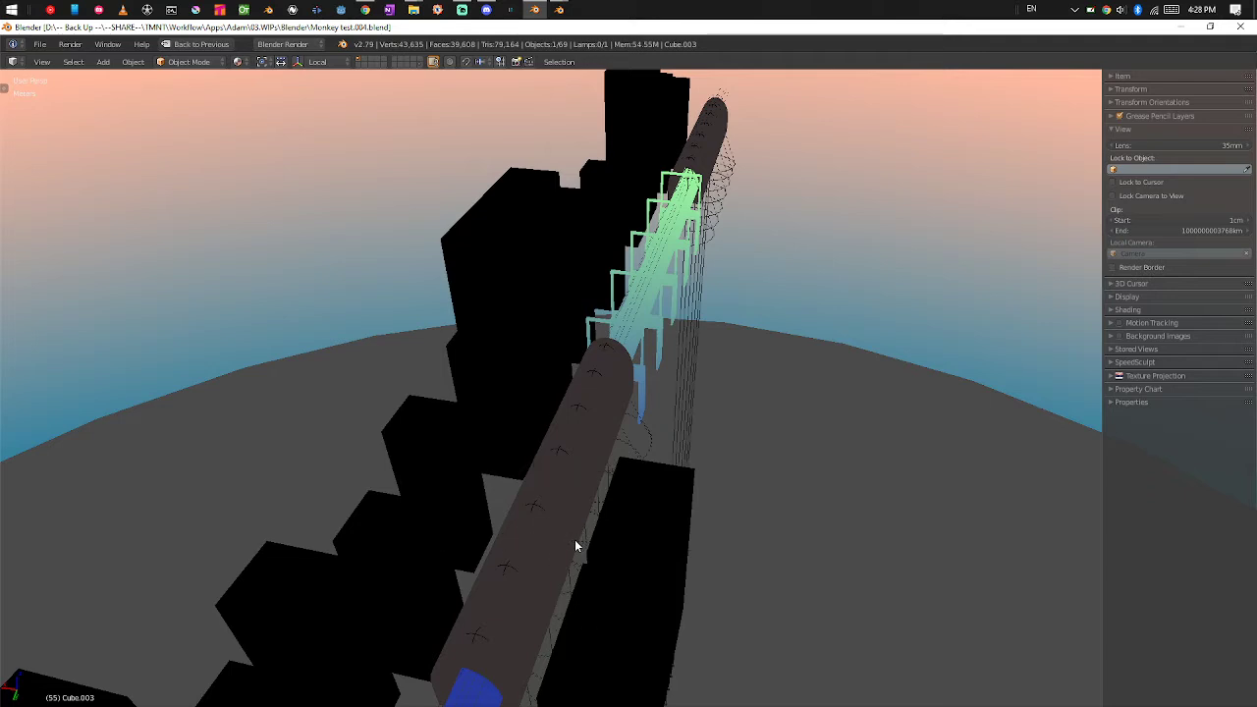
Step: Restore the full screen layout, then maximize the node editor with the BI.Toon.Train material and hide its properties sidebar
{"action": "key", "text": "shift+space"}
{"action": "left_click", "coordinate": [432, 358]}
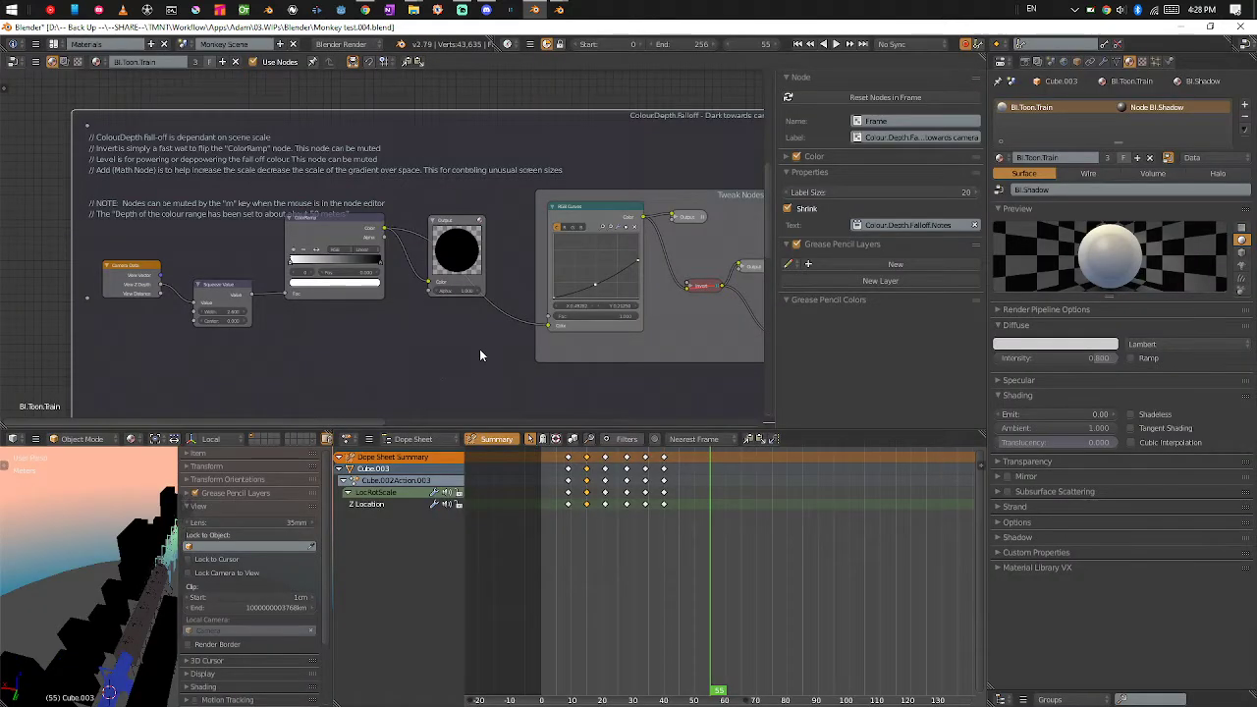
{"action": "scroll", "coordinate": [443, 376], "scroll_direction": "down", "scroll_amount": 3}
{"action": "key", "text": "ctrl+space"}
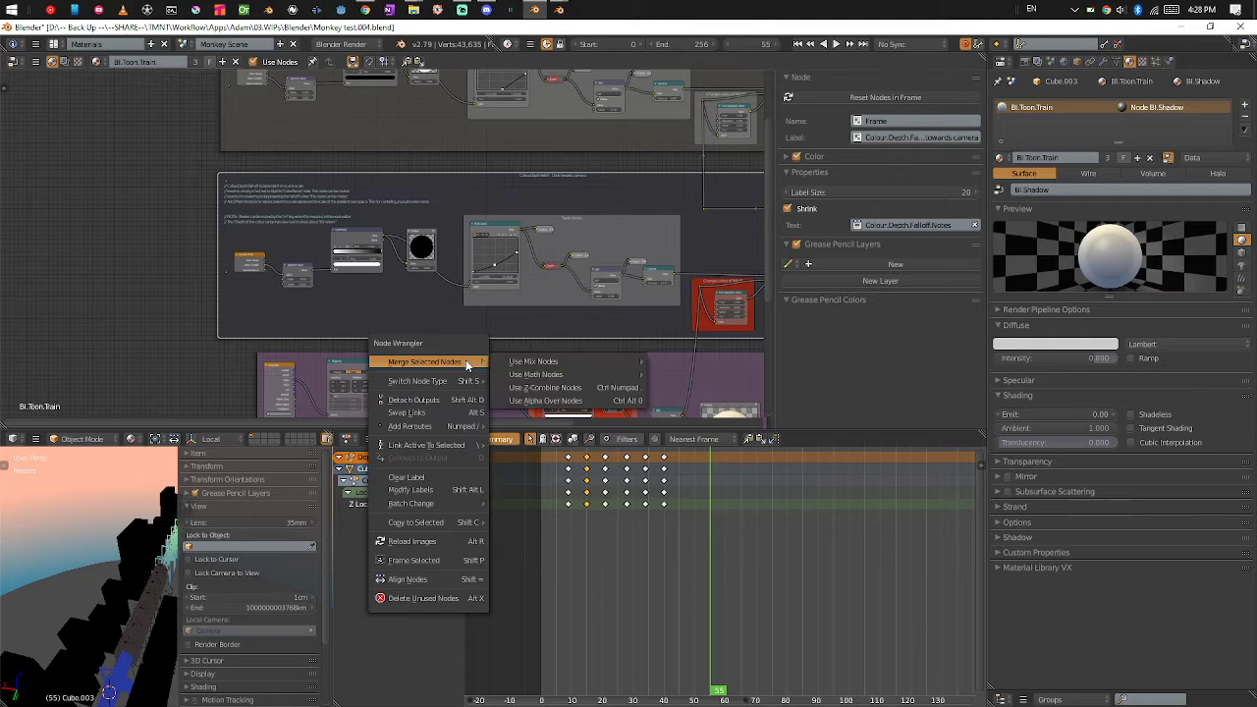
{"action": "key", "text": "shift+space"}
{"action": "scroll", "coordinate": [506, 427], "scroll_direction": "down", "scroll_amount": 2}
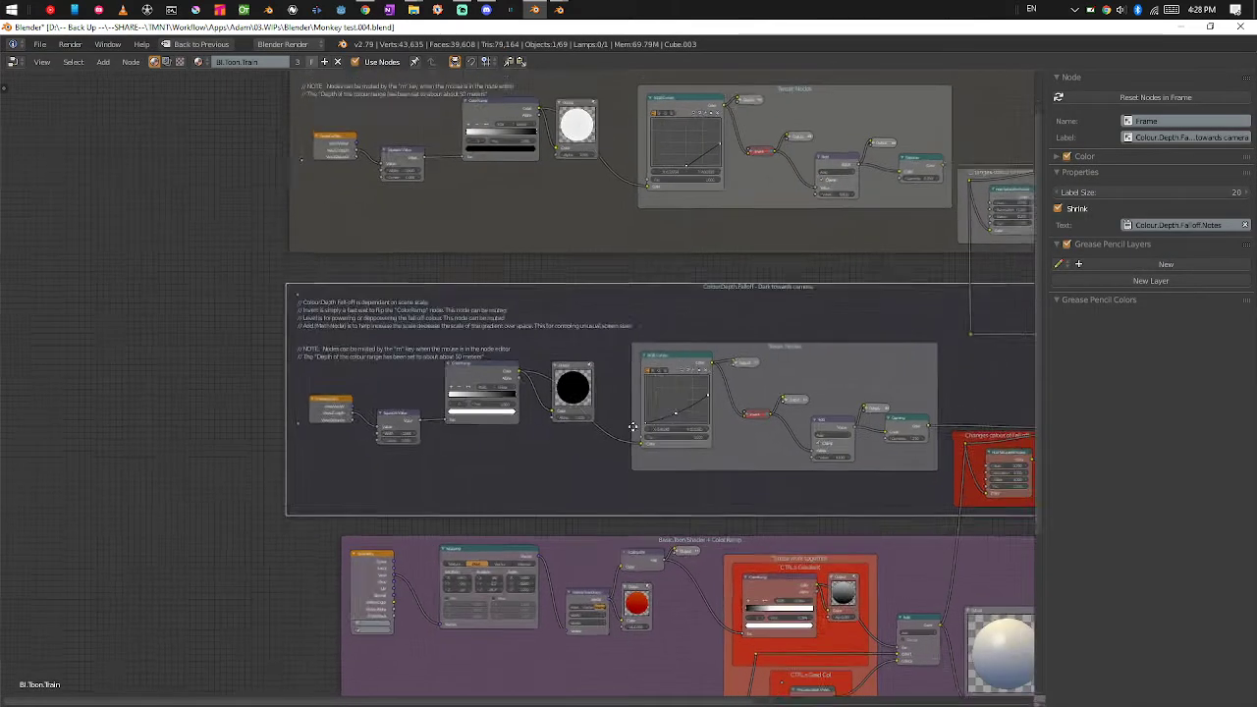
{"action": "key", "text": "n"}
Step: Examine the Camera Data, Squeeze Value and ColorRamp nodes in the "Colour.Depth.Falloff - Lighter away from camera" frame
{"action": "scroll", "coordinate": [910, 452], "scroll_direction": "up", "scroll_amount": 3}
{"action": "middle_click_drag", "start_coordinate": [802, 303], "coordinate": [614, 483]}
{"action": "scroll", "coordinate": [588, 411], "scroll_direction": "up", "scroll_amount": 3}
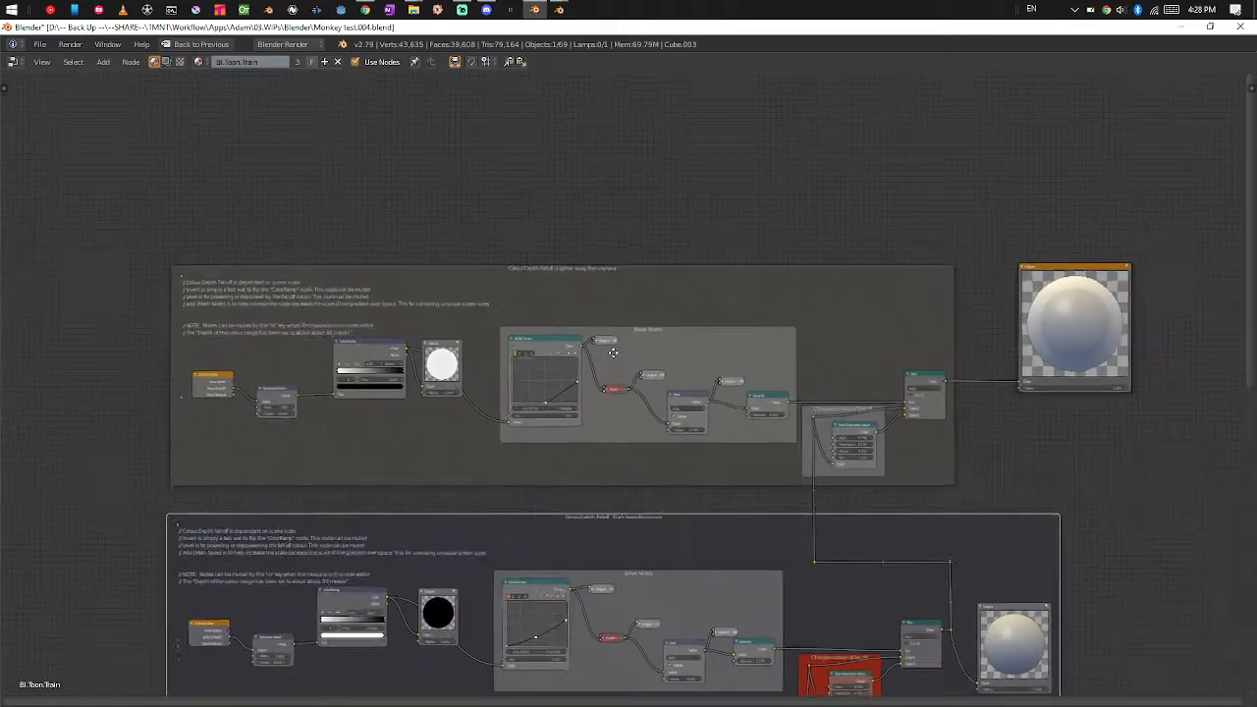
{"action": "scroll", "coordinate": [610, 446], "scroll_direction": "up", "scroll_amount": 1}
{"action": "middle_click_drag", "start_coordinate": [518, 591], "coordinate": [1024, 438]}
{"action": "scroll", "coordinate": [639, 452], "scroll_direction": "up", "scroll_amount": 6}
{"action": "scroll", "coordinate": [884, 448], "scroll_direction": "up", "scroll_amount": 3}
{"action": "scroll", "coordinate": [913, 402], "scroll_direction": "up", "scroll_amount": 2}
{"action": "middle_click_drag", "start_coordinate": [932, 384], "coordinate": [766, 423]}
{"action": "scroll", "coordinate": [787, 390], "scroll_direction": "up", "scroll_amount": 1}
{"action": "scroll", "coordinate": [786, 390], "scroll_direction": "up", "scroll_amount": 1}
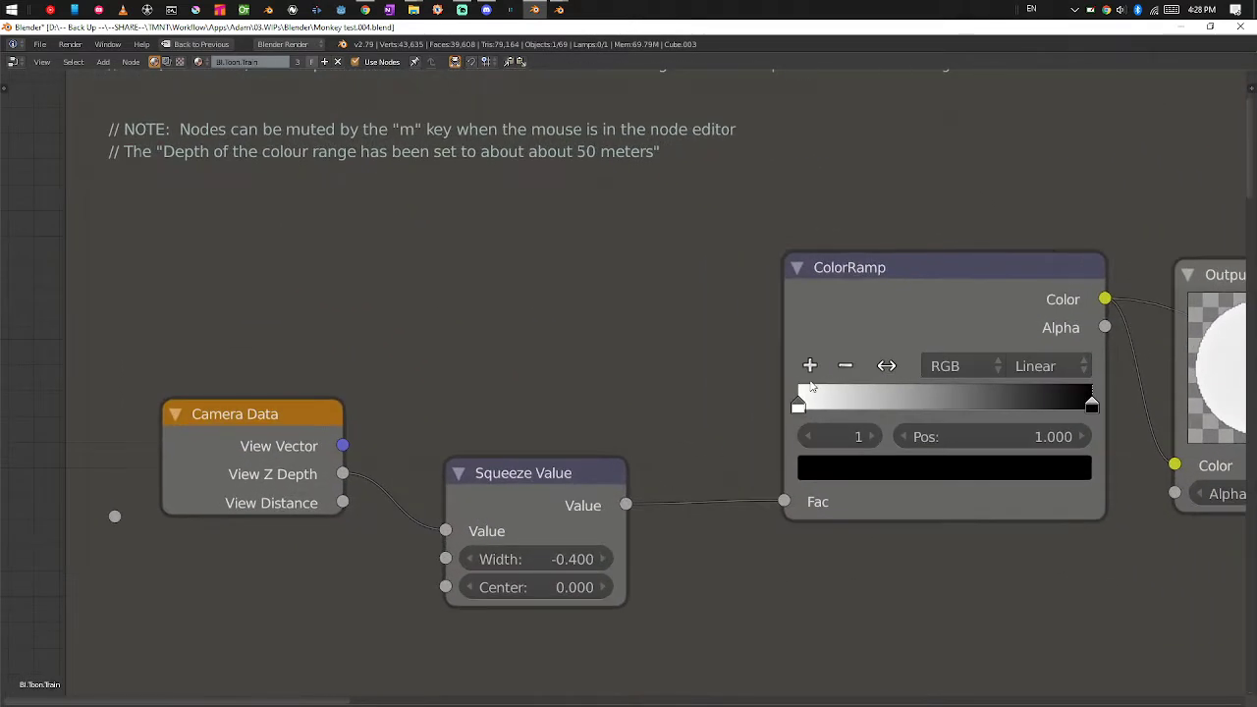
{"action": "middle_click_drag", "start_coordinate": [814, 387], "coordinate": [791, 352]}
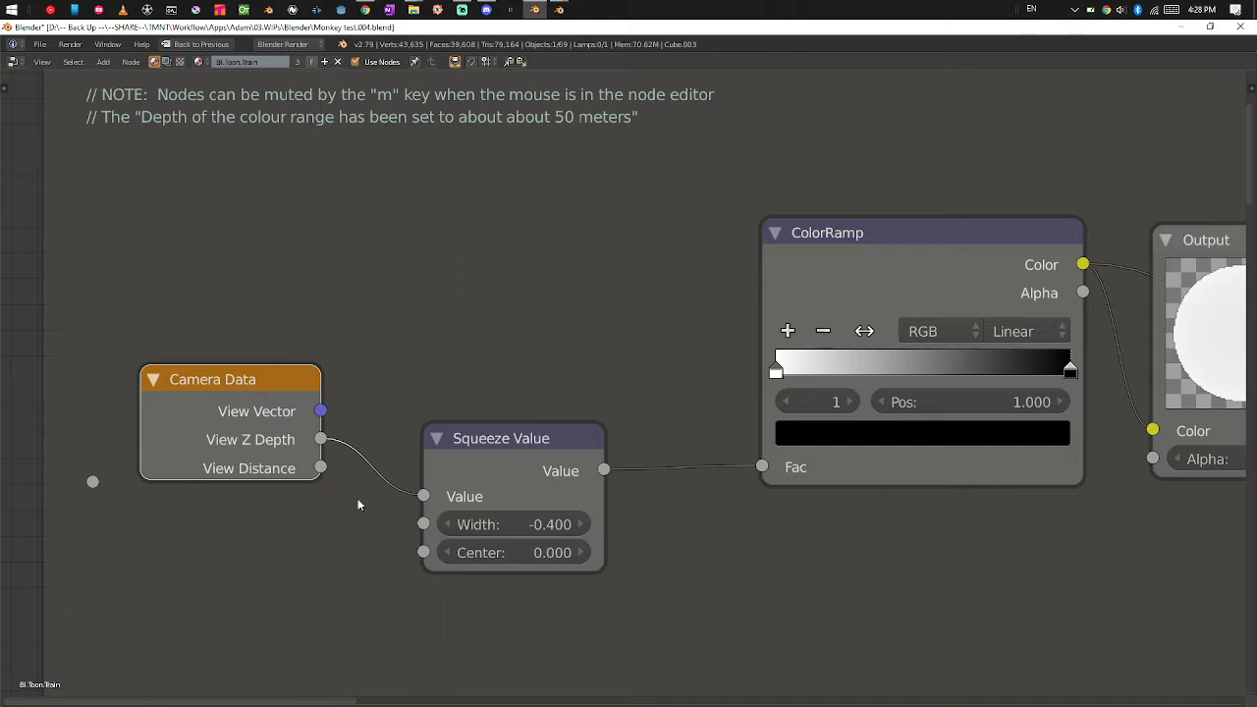
Step: Reposition the Squeeze Value node slightly between the Camera Data and ColorRamp nodes
{"action": "left_click", "coordinate": [475, 458]}
{"action": "key", "text": "g"}
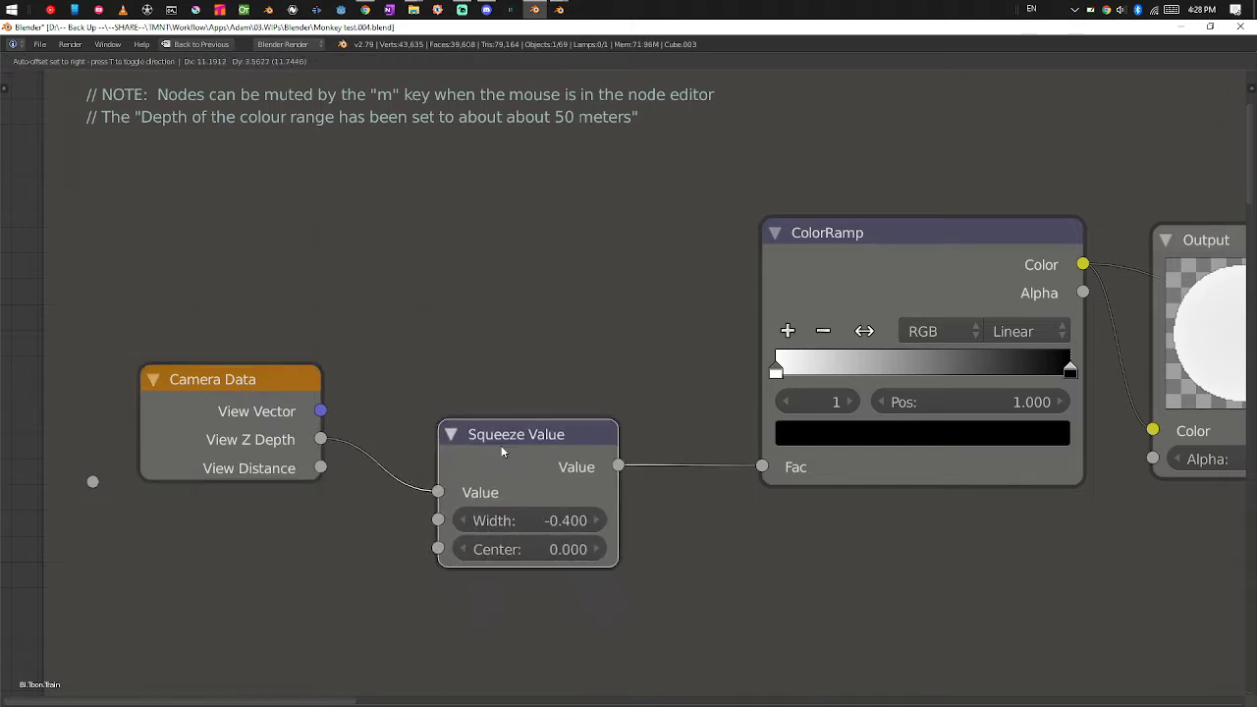
{"action": "left_click", "coordinate": [482, 470]}
Step: Examine the Tweak Nodes frame, the fall-off colour nodes and the final Add node in the lighter-away-from-camera setup
{"action": "scroll", "coordinate": [957, 478], "scroll_direction": "down", "scroll_amount": 8}
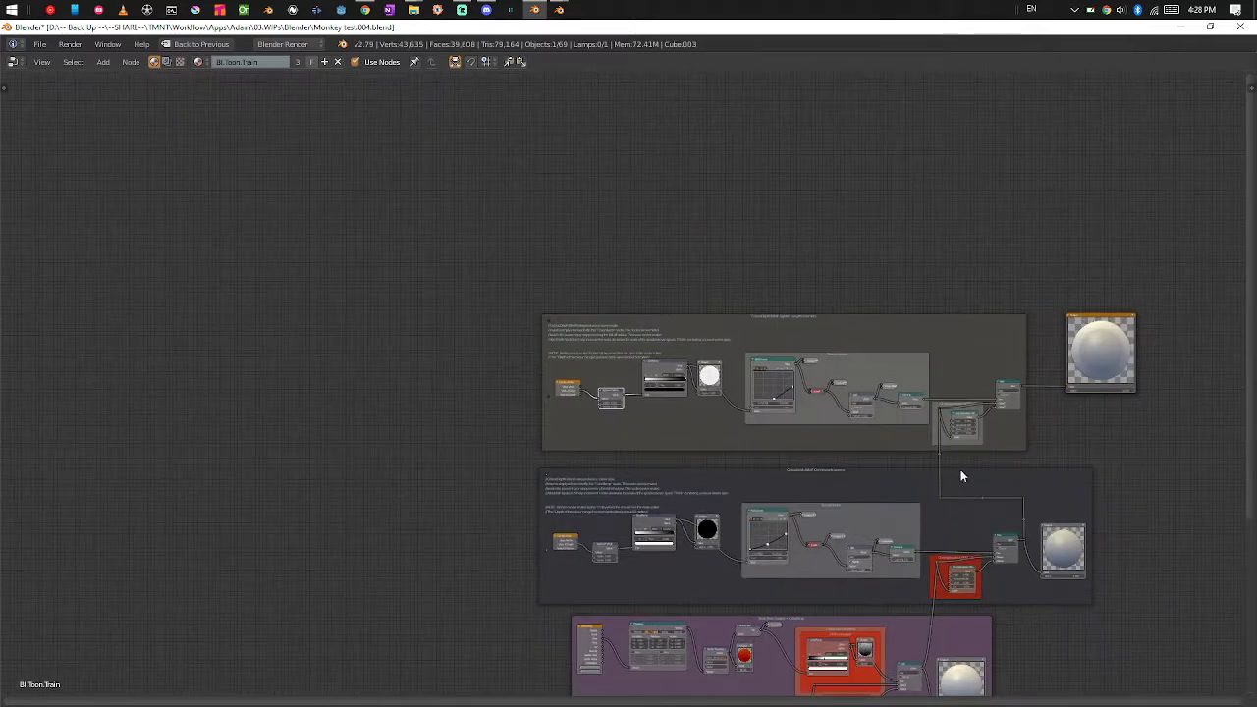
{"action": "scroll", "coordinate": [956, 476], "scroll_direction": "up", "scroll_amount": 5}
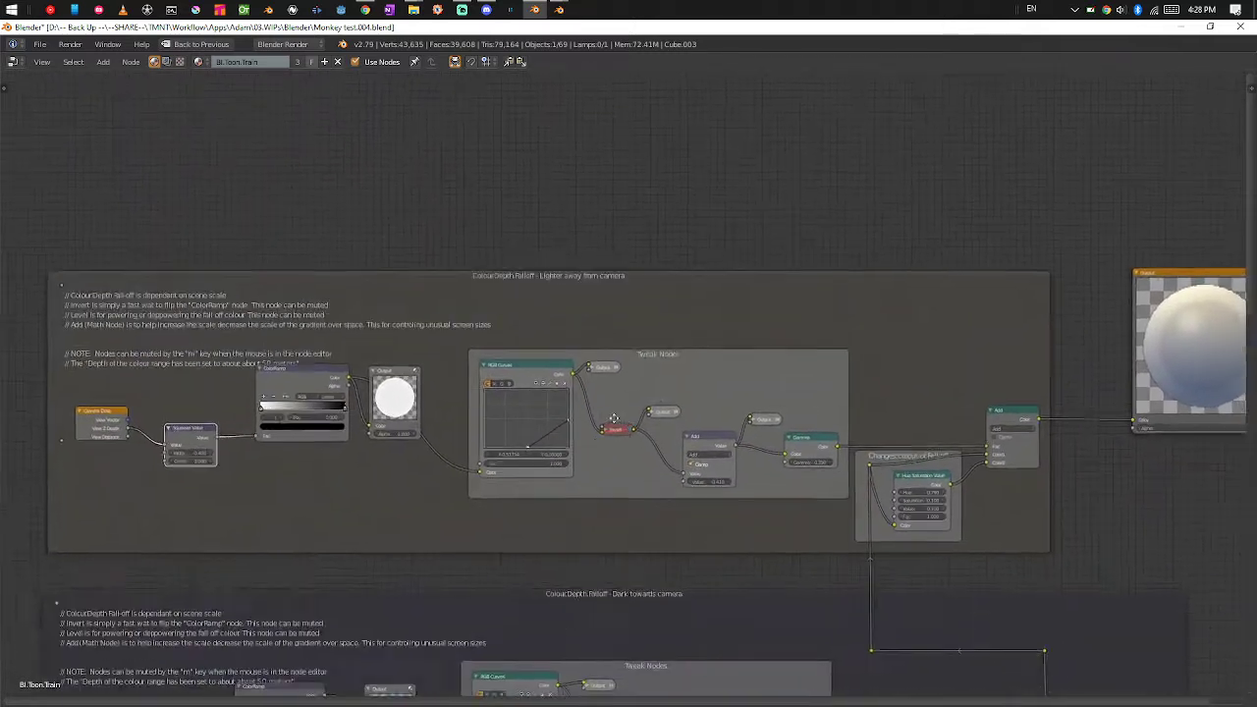
{"action": "scroll", "coordinate": [627, 429], "scroll_direction": "up", "scroll_amount": 3}
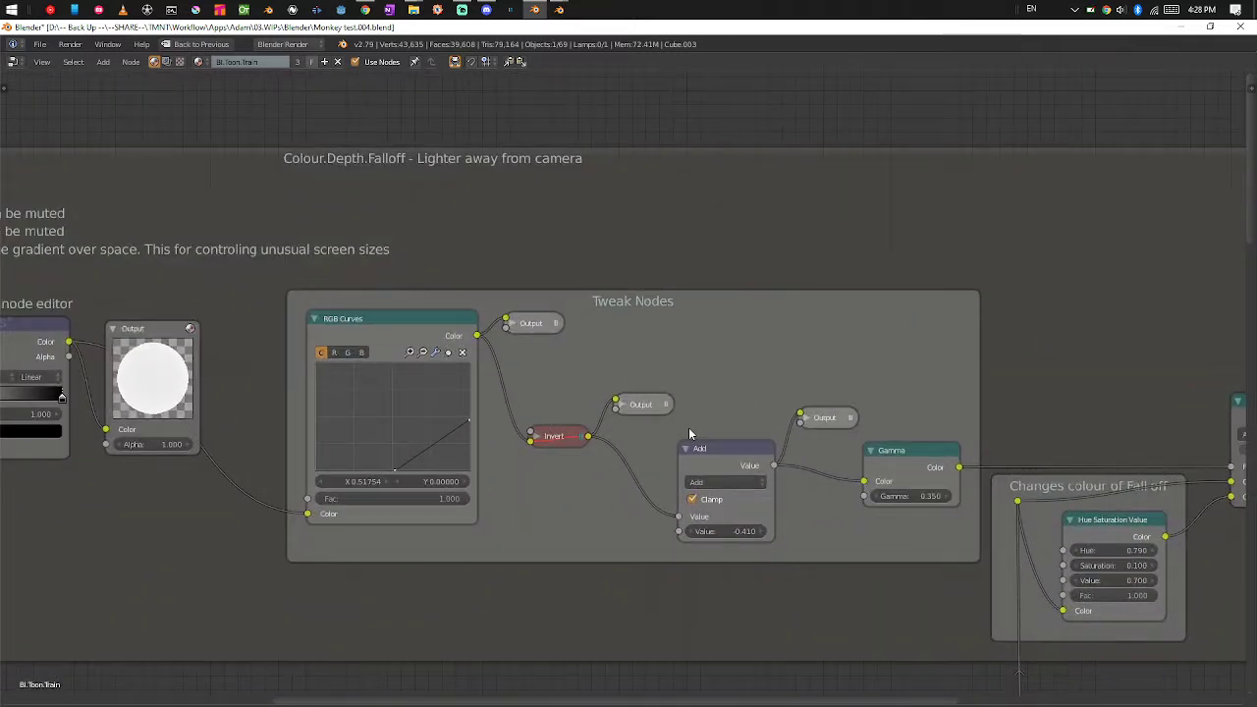
{"action": "middle_click_drag", "start_coordinate": [956, 506], "coordinate": [771, 335]}
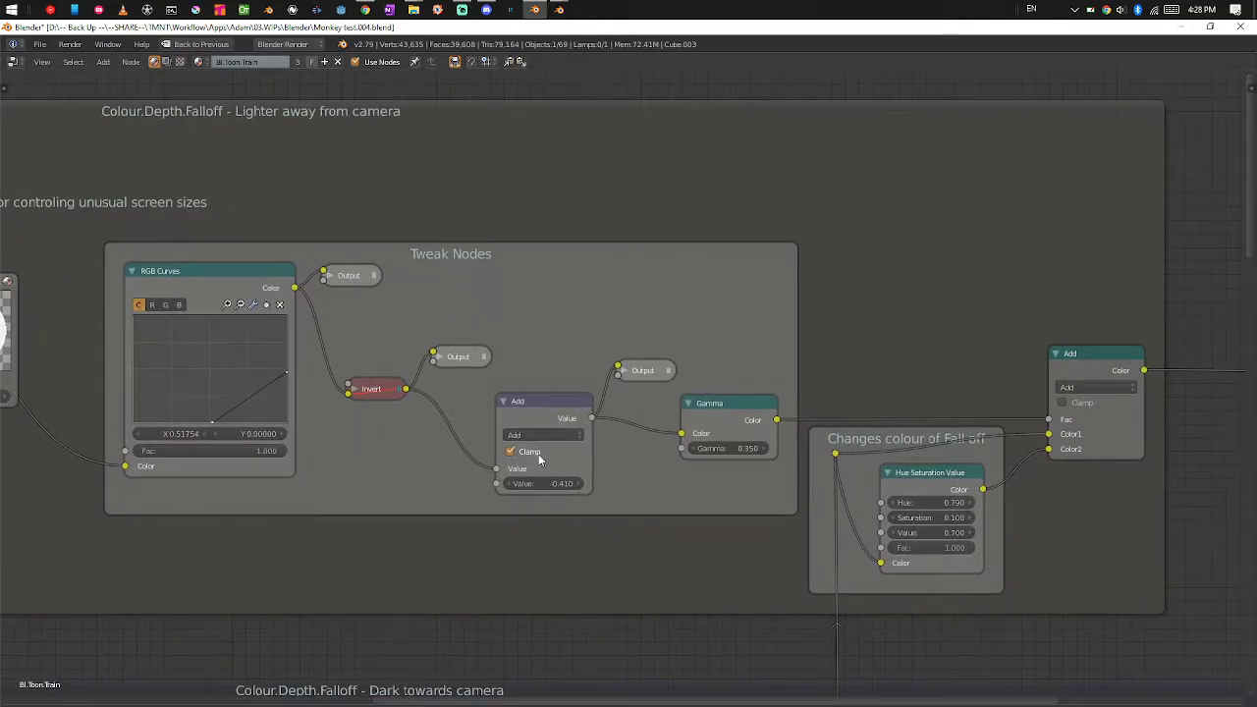
{"action": "scroll", "coordinate": [864, 311], "scroll_direction": "down", "scroll_amount": 4}
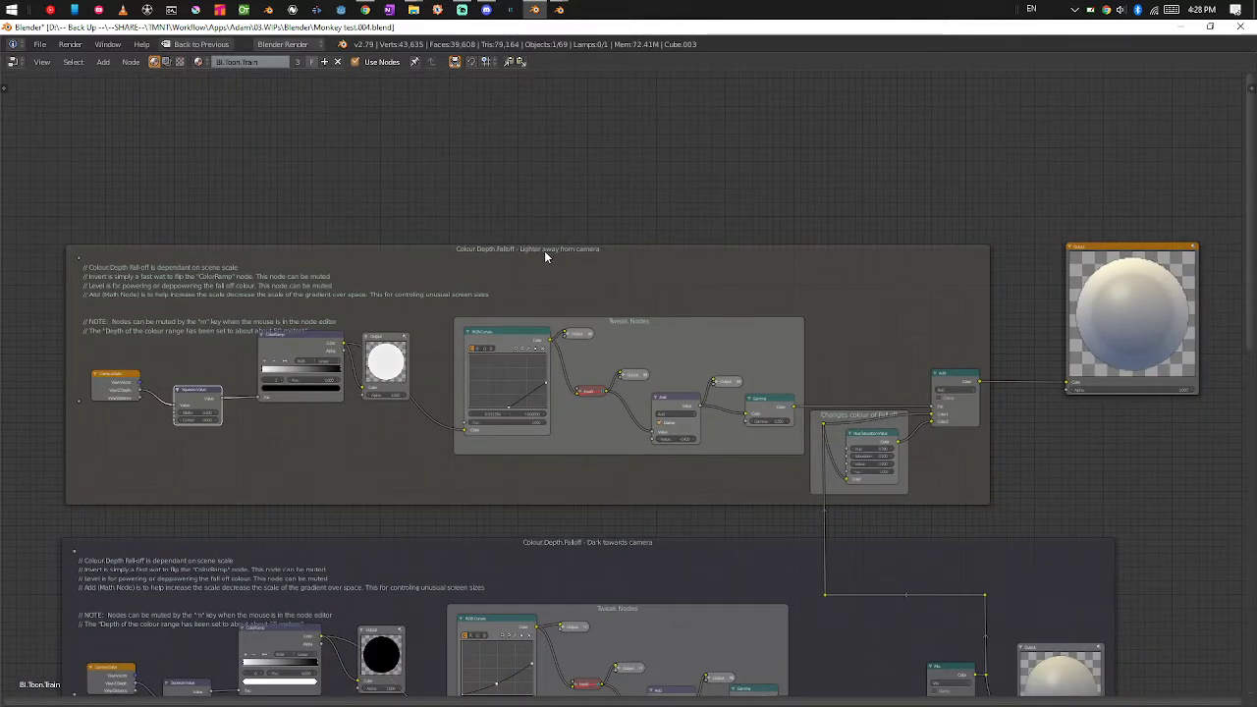
Step: Switch to the other Blender window, which has Z Depth Gradient.blend open
{"action": "key", "text": "alt+Tab"}
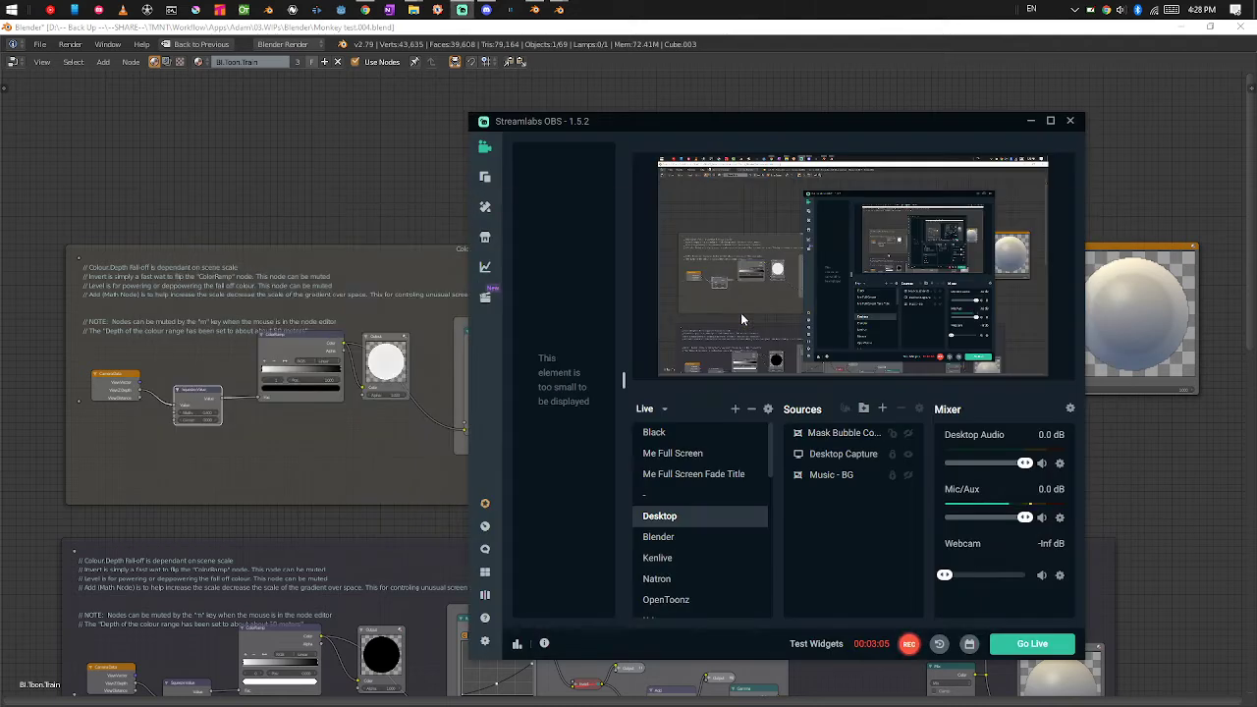
{"action": "key", "text": "alt+Tab"}
{"action": "left_click", "coordinate": [733, 304]}
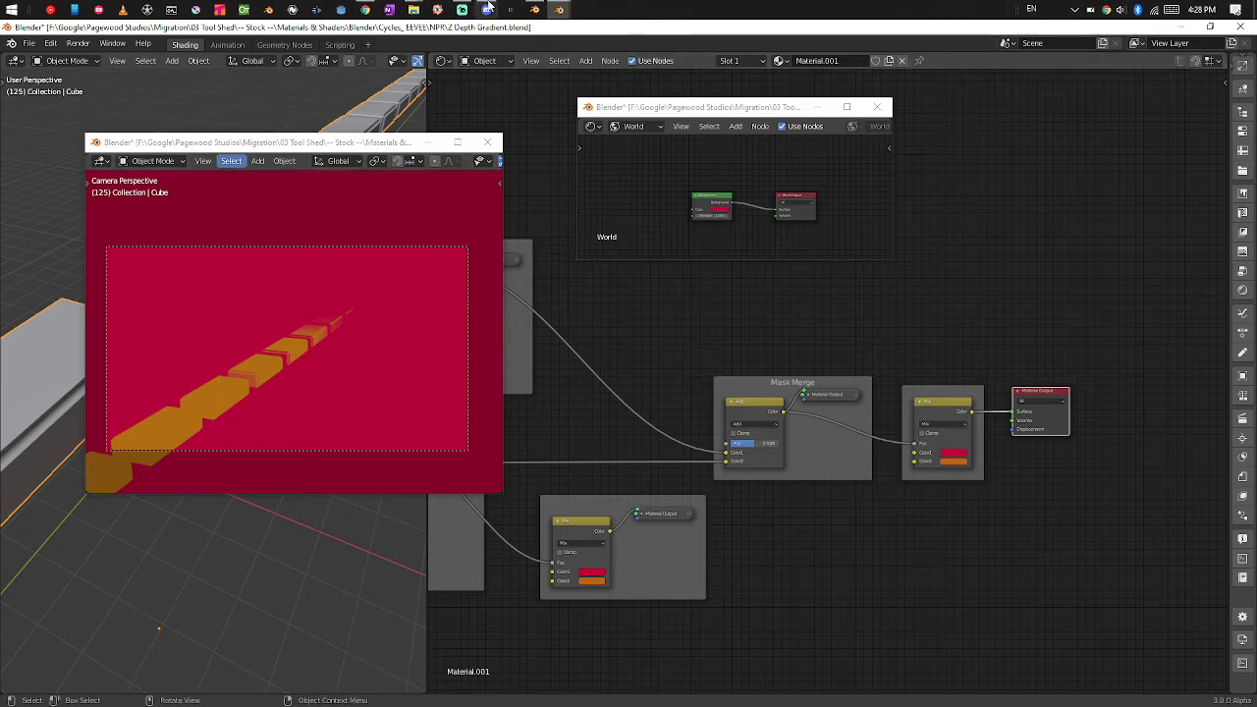
{"action": "middle_click_drag", "start_coordinate": [715, 363], "coordinate": [769, 348]}
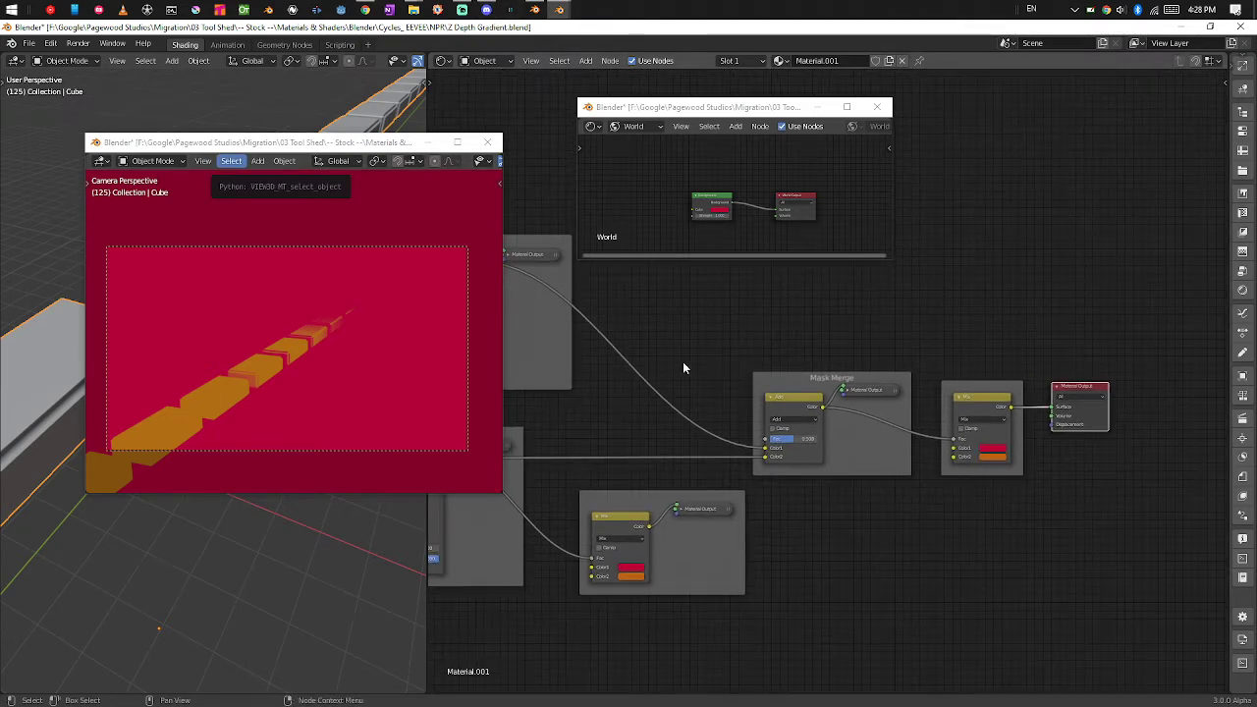
Step: Maximize the shader editor and move the floating camera preview and World node windows clear of the node graph
{"action": "key", "text": "ctrl+space"}
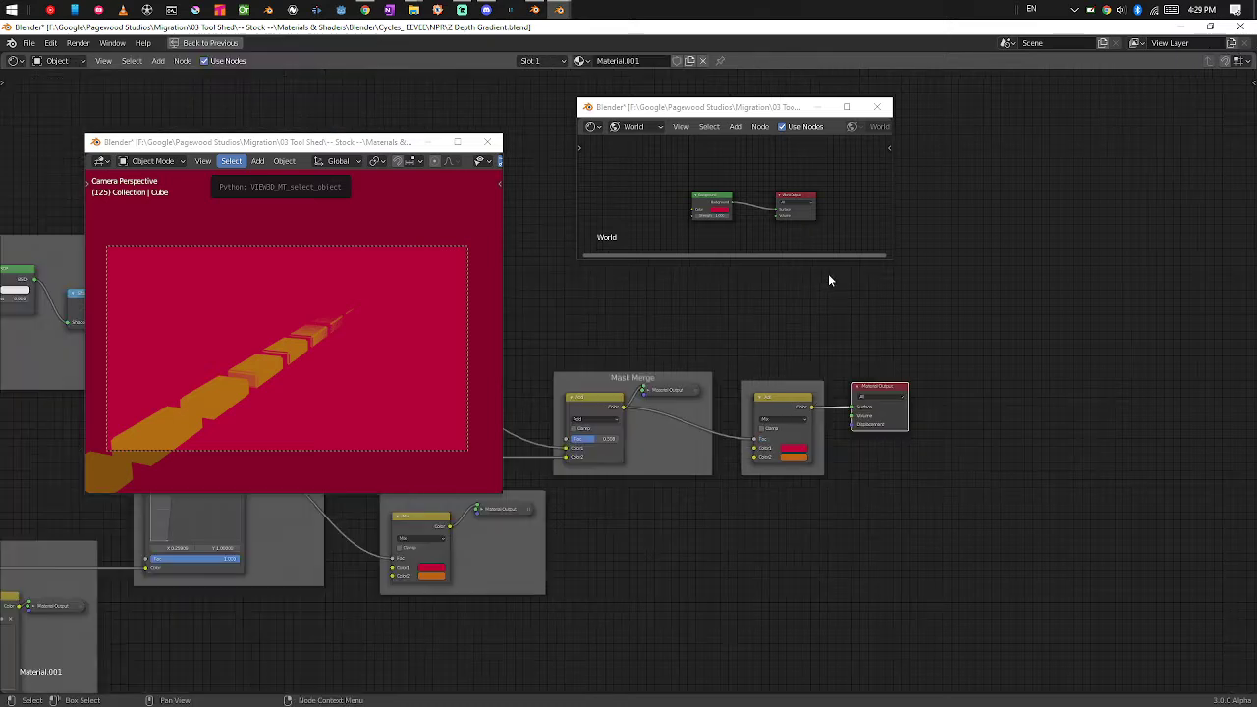
{"action": "left_click_drag", "start_coordinate": [324, 143], "coordinate": [240, 700]}
{"action": "left_click_drag", "start_coordinate": [727, 107], "coordinate": [748, 701]}
Step: Examine the Distance Fader frame's node chain from Camera Data through Power, ColorRamp and RGB Curves to Multiply
{"action": "middle_click_drag", "start_coordinate": [187, 530], "coordinate": [861, 349]}
{"action": "middle_click_drag", "start_coordinate": [233, 314], "coordinate": [939, 389]}
{"action": "scroll", "coordinate": [939, 389], "scroll_direction": "up", "scroll_amount": 3}
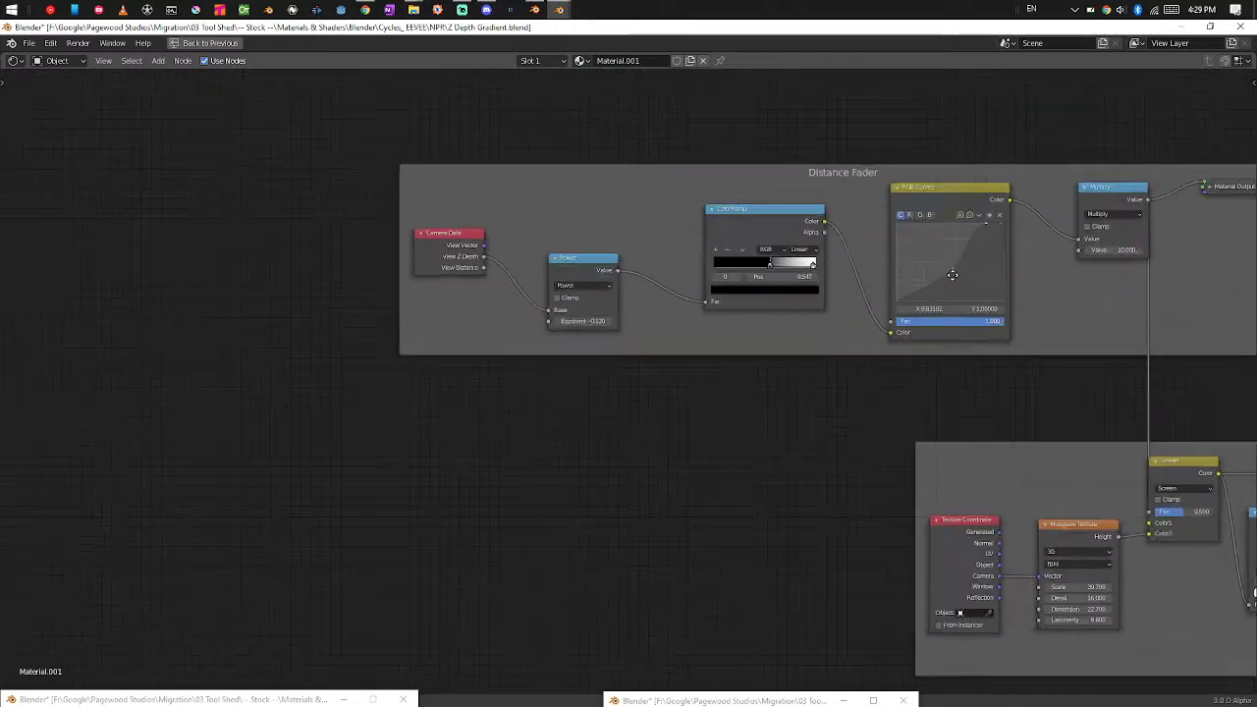
{"action": "middle_click_drag", "start_coordinate": [1071, 181], "coordinate": [765, 391]}
{"action": "scroll", "coordinate": [817, 386], "scroll_direction": "down", "scroll_amount": 1}
{"action": "scroll", "coordinate": [756, 413], "scroll_direction": "up", "scroll_amount": 2}
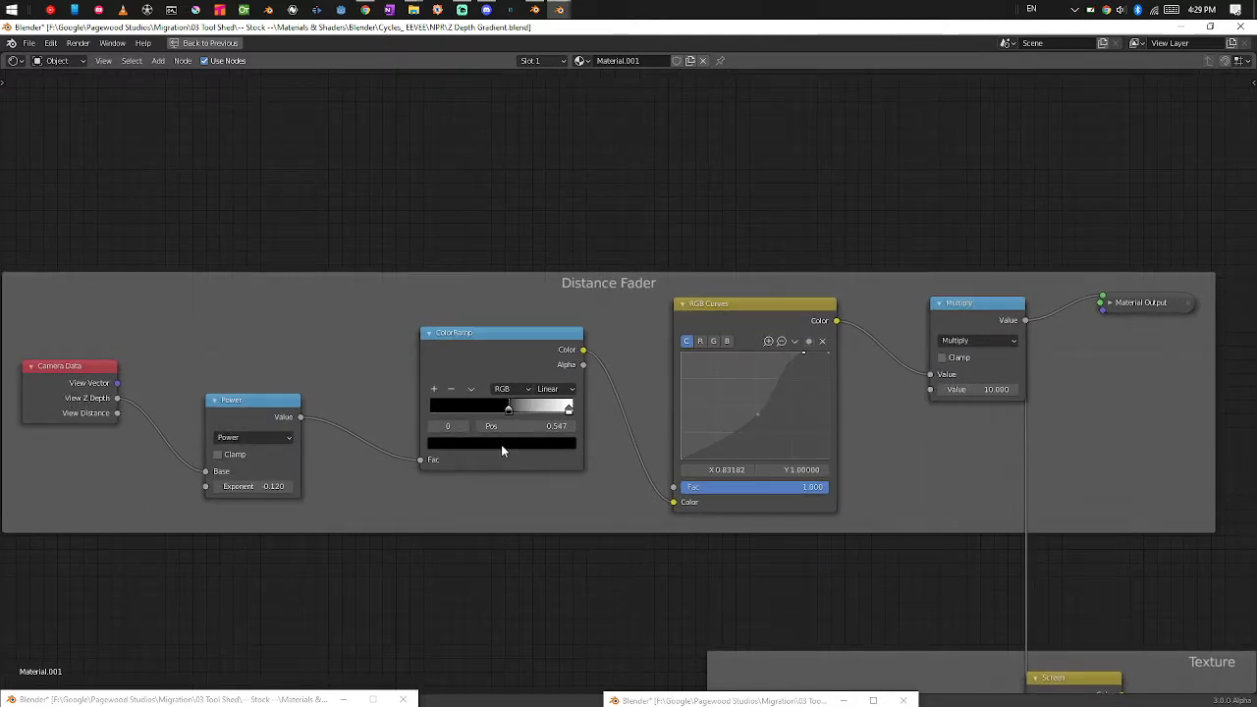
{"action": "middle_click_drag", "start_coordinate": [775, 492], "coordinate": [739, 439]}
{"action": "scroll", "coordinate": [825, 466], "scroll_direction": "down", "scroll_amount": 1}
{"action": "scroll", "coordinate": [739, 439], "scroll_direction": "up", "scroll_amount": 2}
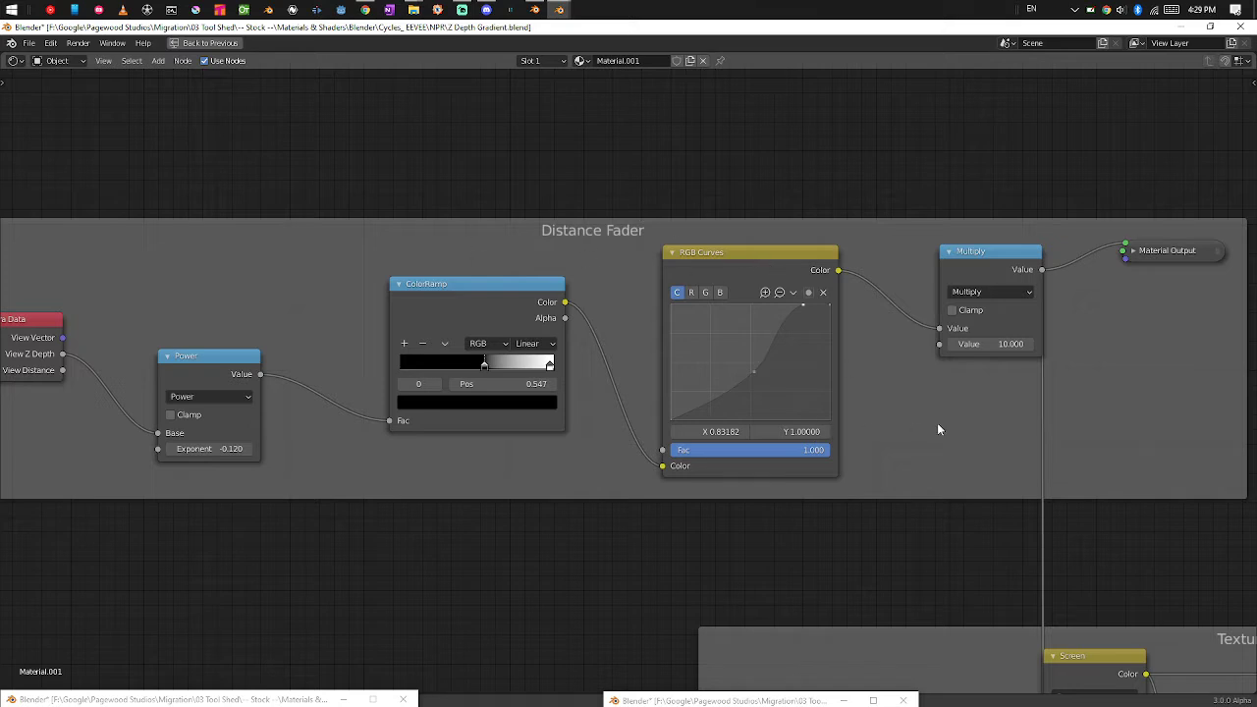
{"action": "scroll", "coordinate": [1032, 367], "scroll_direction": "down", "scroll_amount": 1}
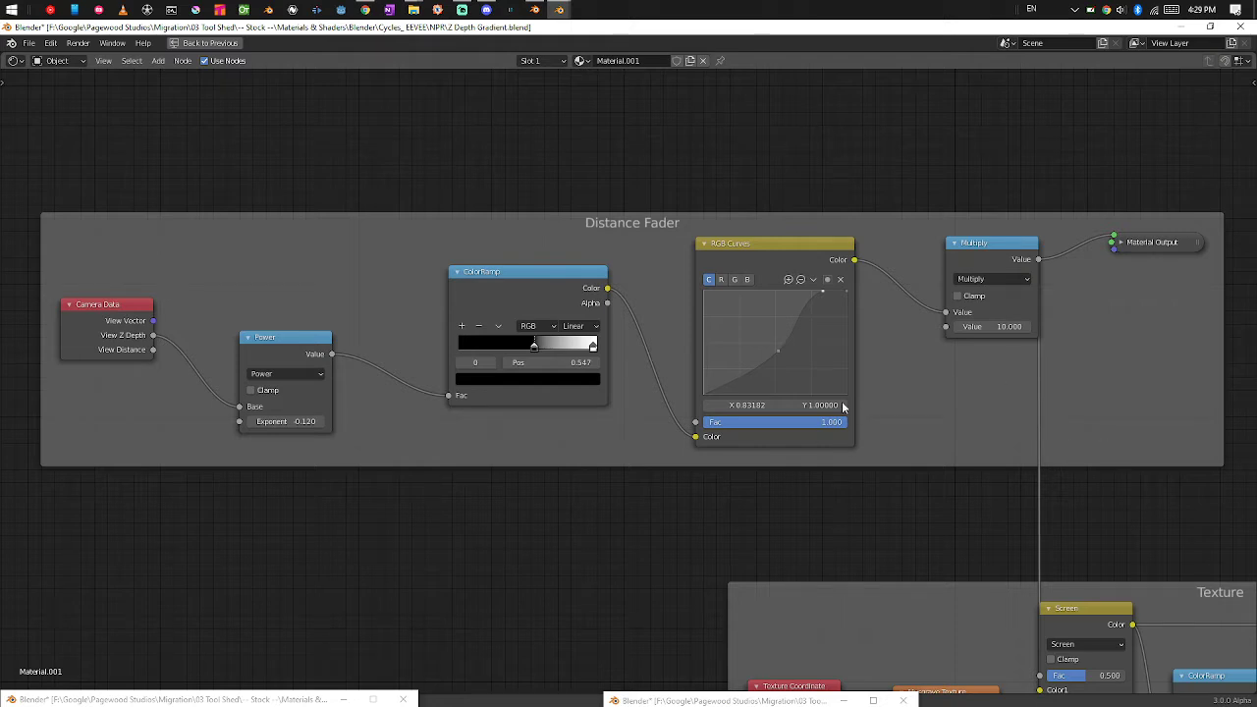
{"action": "scroll", "coordinate": [739, 437], "scroll_direction": "down", "scroll_amount": 3}
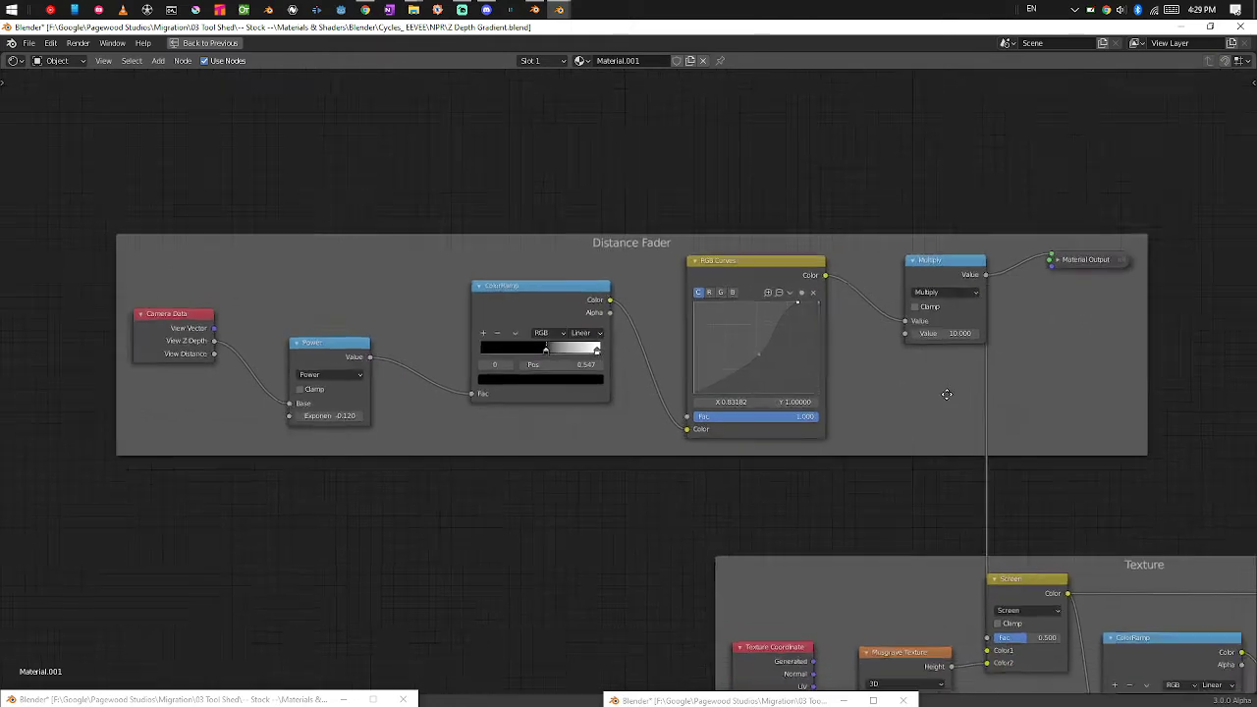
Step: Bring the camera preview window back into view and activate the Distance Fader frame's Material Output to preview it
{"action": "left_click_drag", "start_coordinate": [85, 701], "coordinate": [187, 217]}
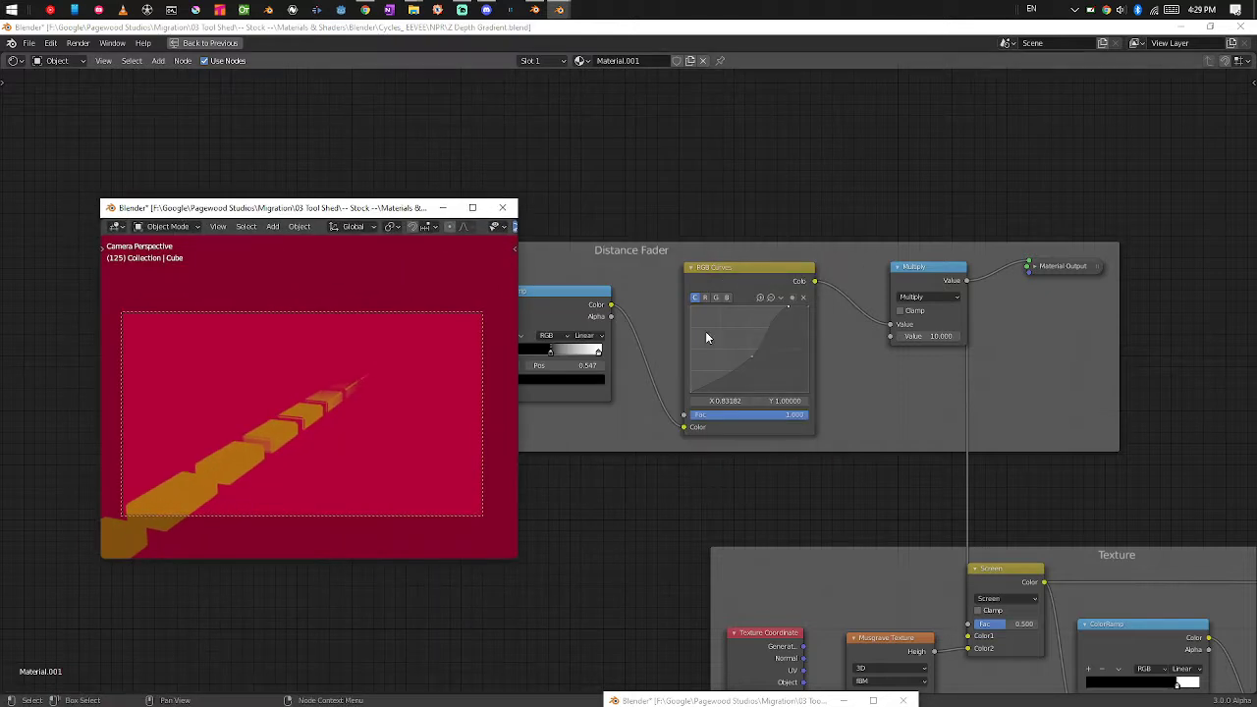
{"action": "left_click", "coordinate": [1083, 268]}
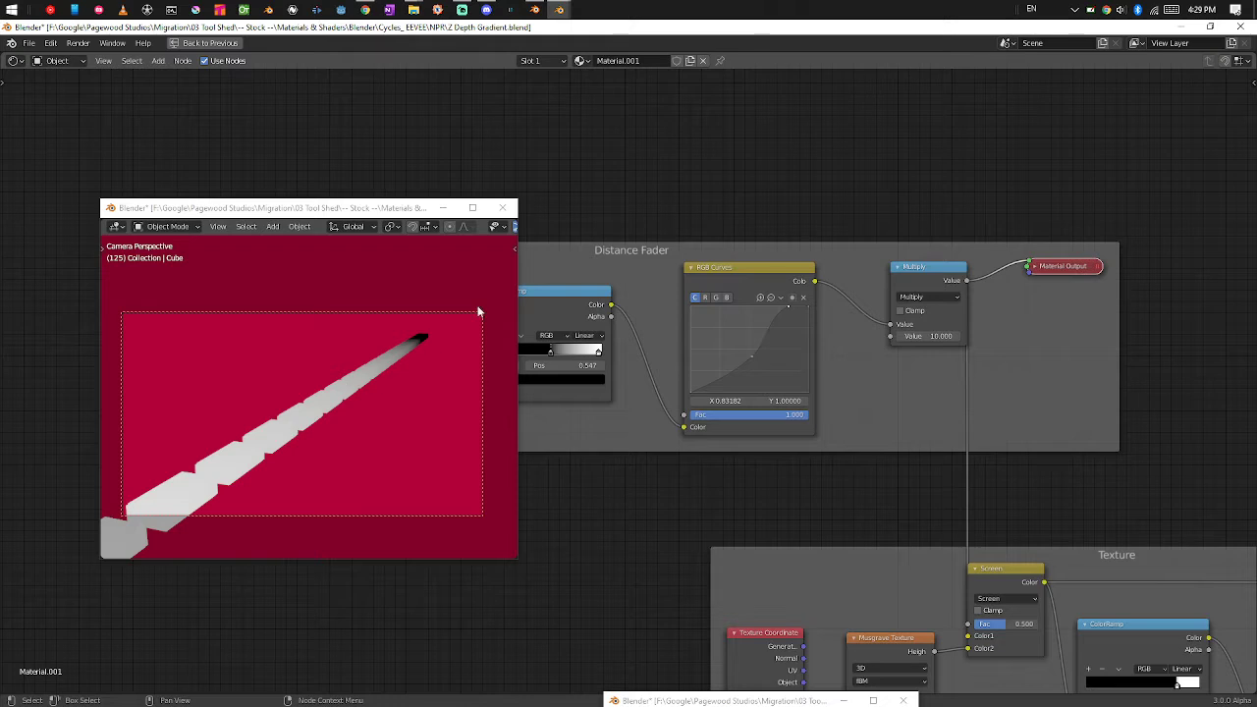
{"action": "mouse_move", "coordinate": [550, 350]}
{"action": "left_mouse_down"}
{"action": "mouse_move", "coordinate": [562, 344]}
{"action": "mouse_move", "coordinate": [551, 348]}
{"action": "left_mouse_up"}
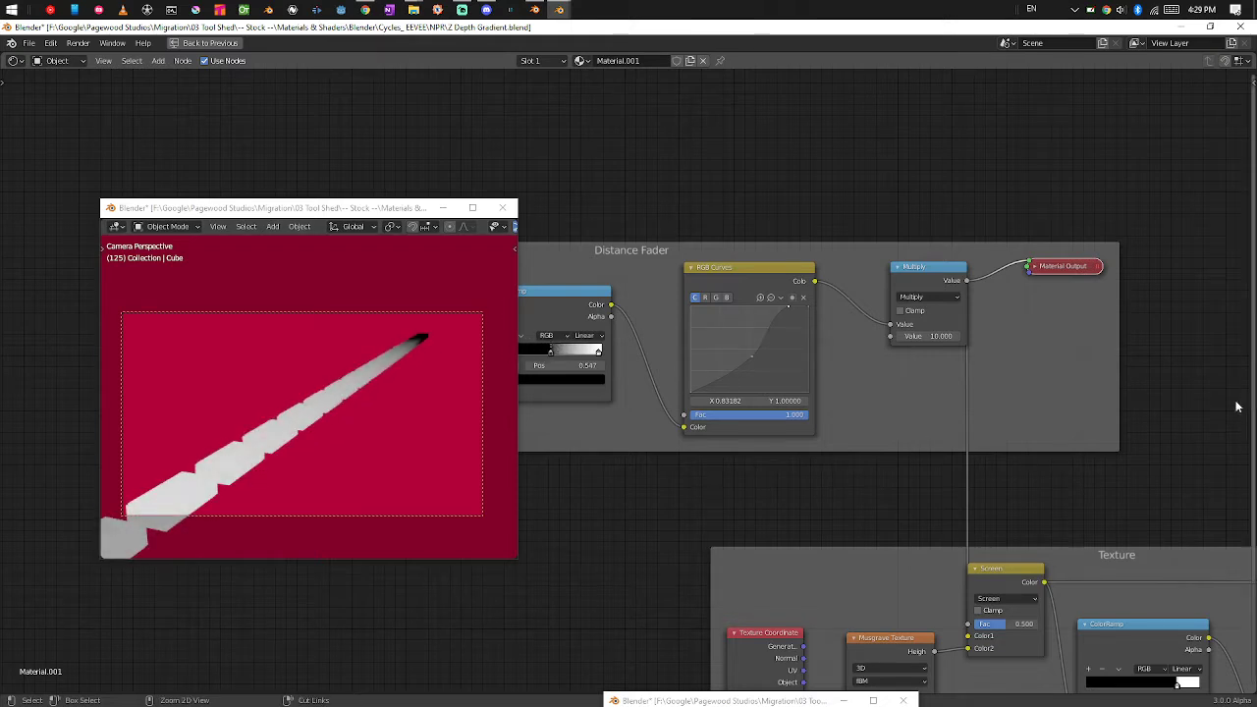
Step: Activate the Material Output in the Texture frame to preview the textured distance mask on the cubes
{"action": "scroll", "coordinate": [1104, 410], "scroll_direction": "down", "scroll_amount": 2}
{"action": "middle_click_drag", "start_coordinate": [1098, 461], "coordinate": [840, 301]}
{"action": "scroll", "coordinate": [925, 298], "scroll_direction": "down", "scroll_amount": 1}
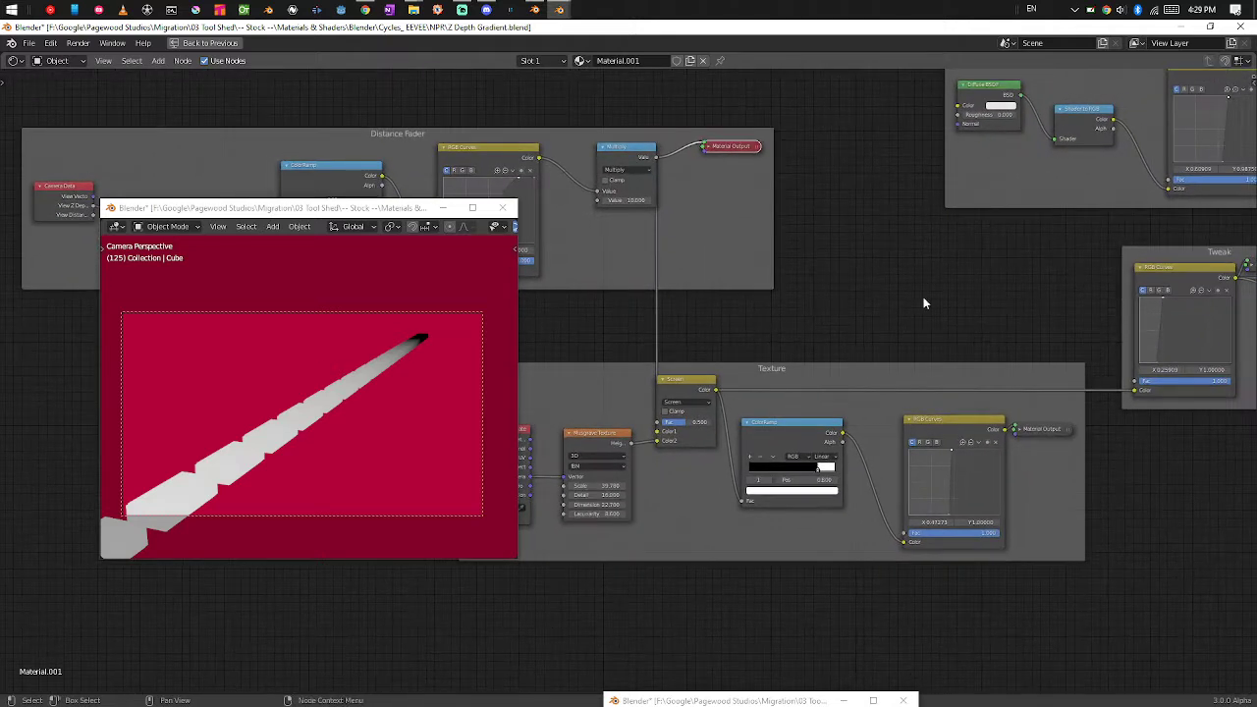
{"action": "middle_click_drag", "start_coordinate": [878, 345], "coordinate": [1046, 295]}
{"action": "middle_click_drag", "start_coordinate": [1087, 349], "coordinate": [955, 393]}
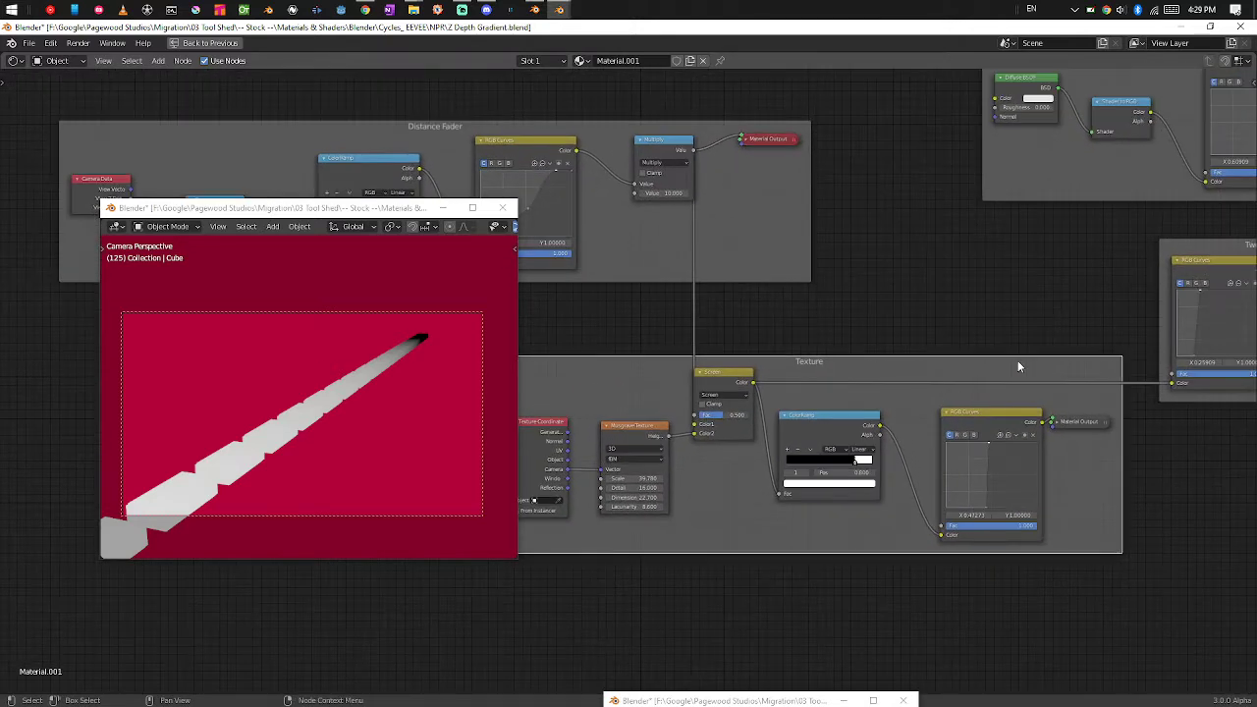
{"action": "left_click", "coordinate": [1072, 423]}
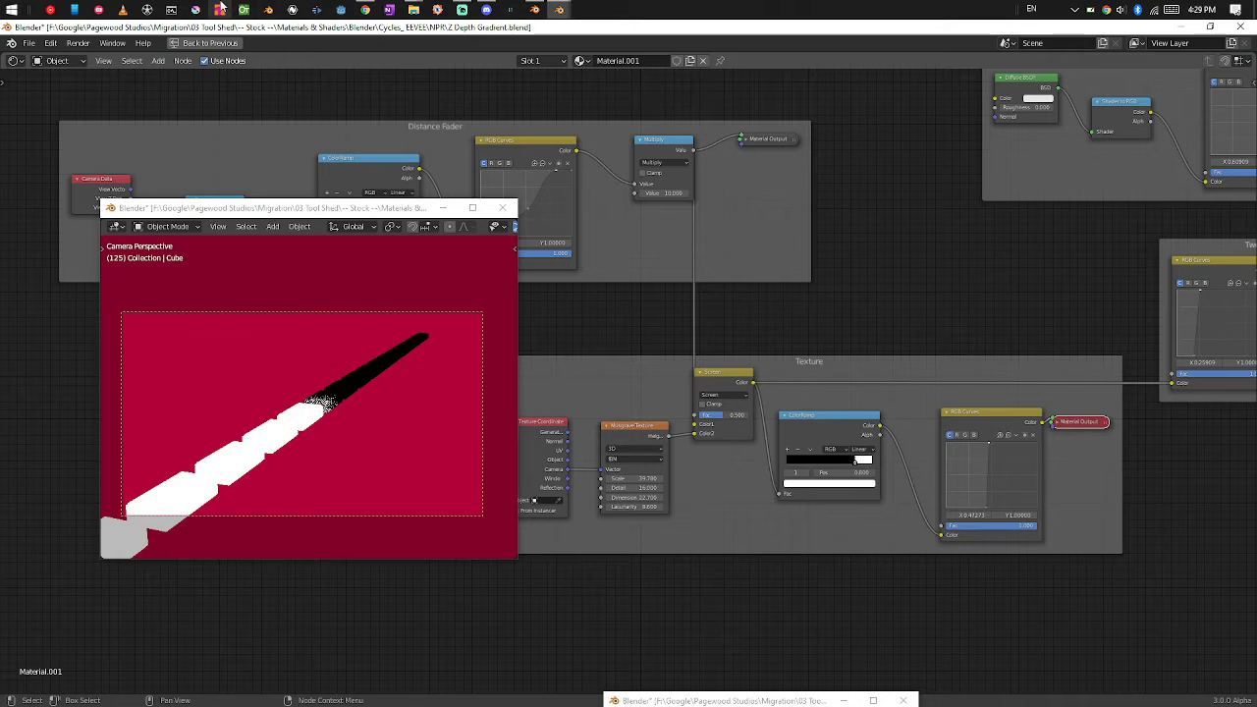
Step: Enlarge the camera preview to full screen to inspect the texture mask's black-to-white transition, and restore the window size
{"action": "middle_click_drag", "start_coordinate": [336, 449], "coordinate": [367, 405]}
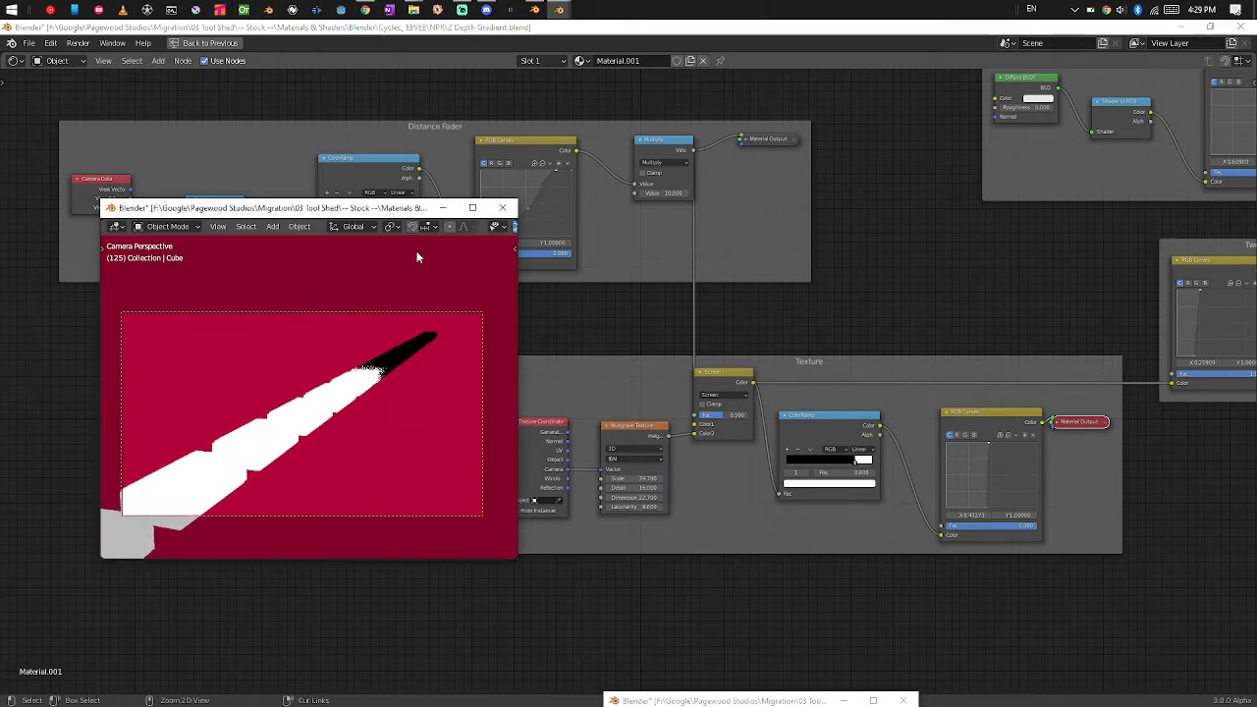
{"action": "left_click", "coordinate": [473, 208]}
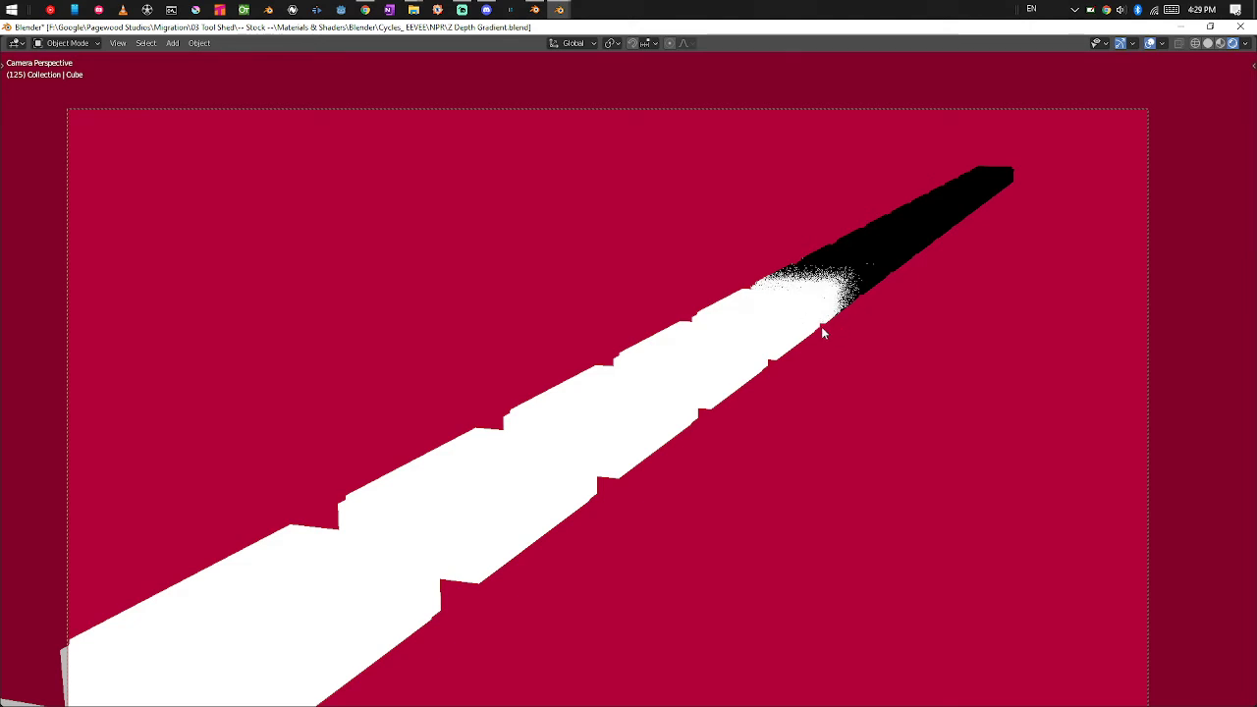
{"action": "left_click", "coordinate": [1211, 27]}
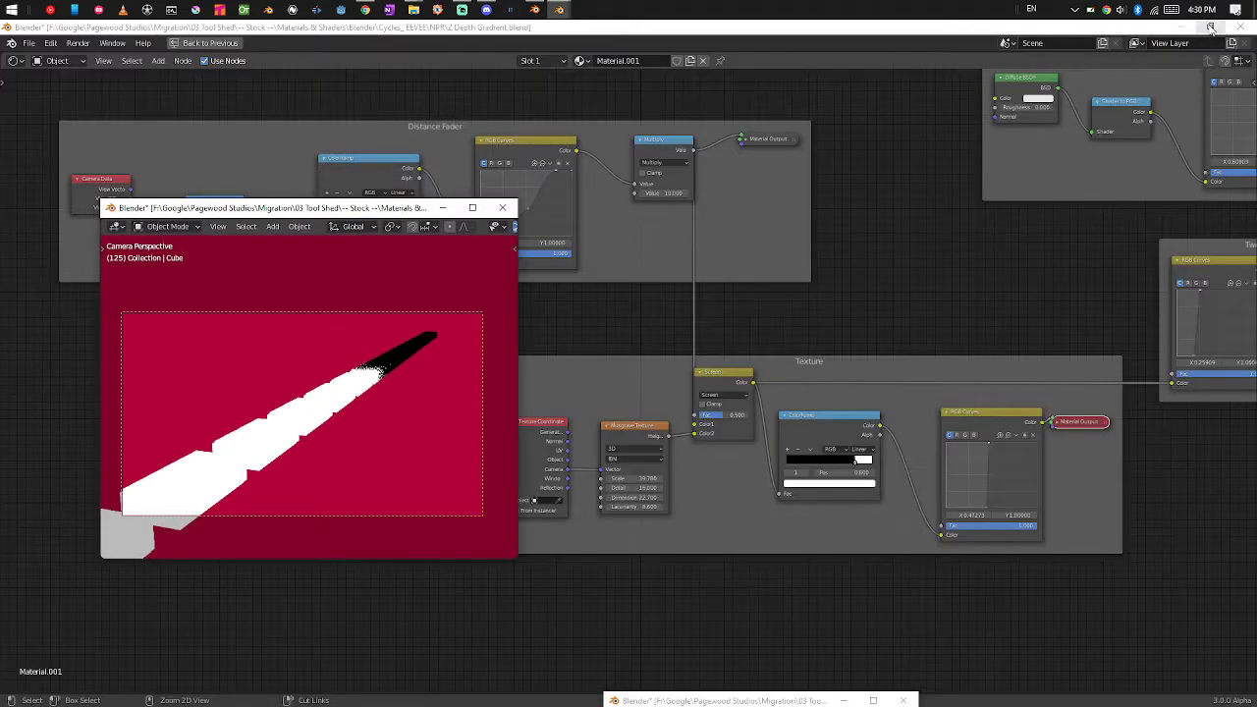
Step: Activate the Material Output in the Tweak frame to preview the adjusted mask on the cubes
{"action": "middle_click_drag", "start_coordinate": [1122, 445], "coordinate": [1071, 463], "text": "shift"}
{"action": "middle_click_drag", "start_coordinate": [1200, 422], "coordinate": [861, 539], "text": "shift"}
{"action": "left_click", "coordinate": [928, 401]}
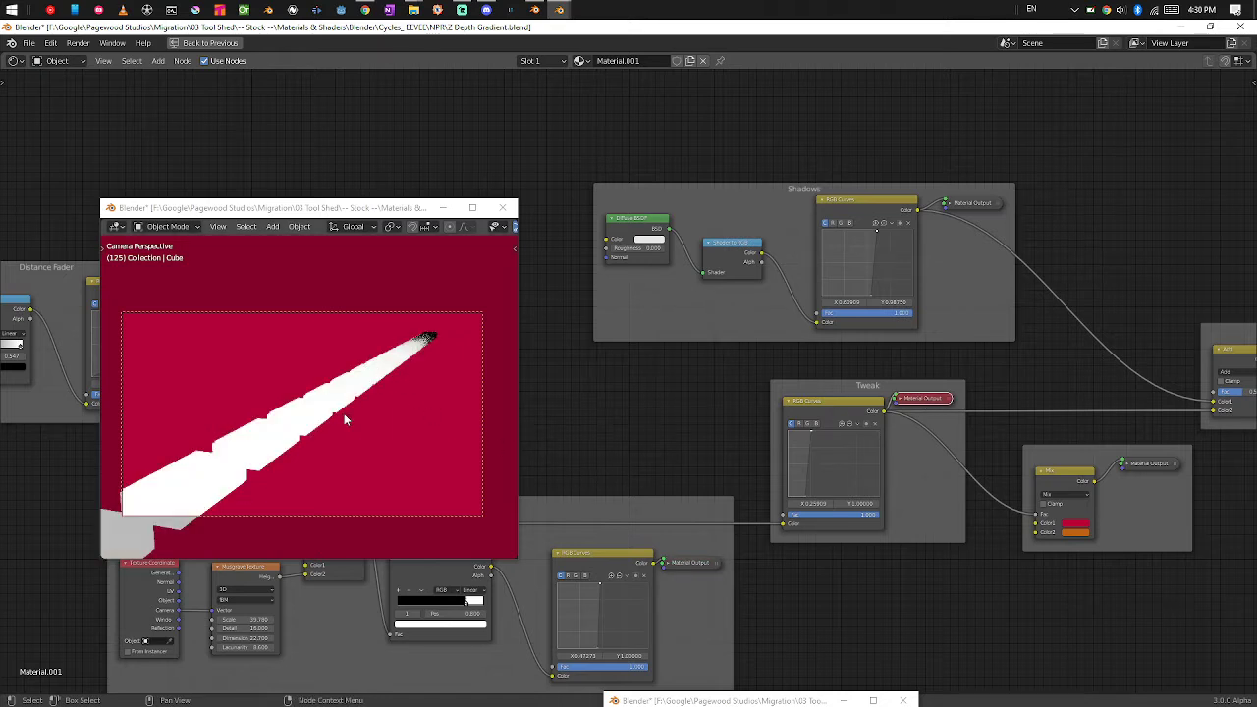
Step: Examine the Texture frame's ColorRamp and RGB Curves nodes alongside the RGB Curves node in the Tweak frame
{"action": "middle_click_drag", "start_coordinate": [947, 475], "coordinate": [946, 495]}
{"action": "scroll", "coordinate": [963, 480], "scroll_direction": "up", "scroll_amount": 2}
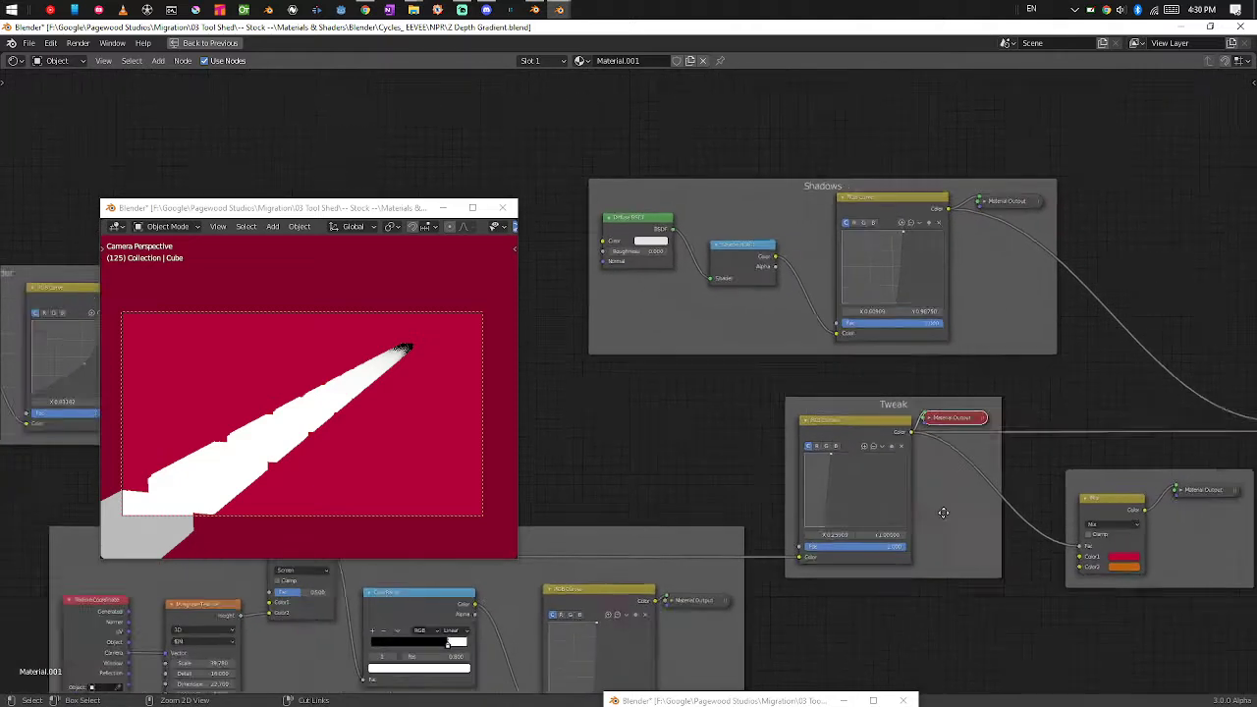
{"action": "scroll", "coordinate": [933, 516], "scroll_direction": "down", "scroll_amount": 3}
{"action": "middle_click_drag", "start_coordinate": [830, 585], "coordinate": [1117, 571]}
{"action": "scroll", "coordinate": [930, 533], "scroll_direction": "up", "scroll_amount": 4}
{"action": "middle_click_drag", "start_coordinate": [930, 533], "coordinate": [971, 425]}
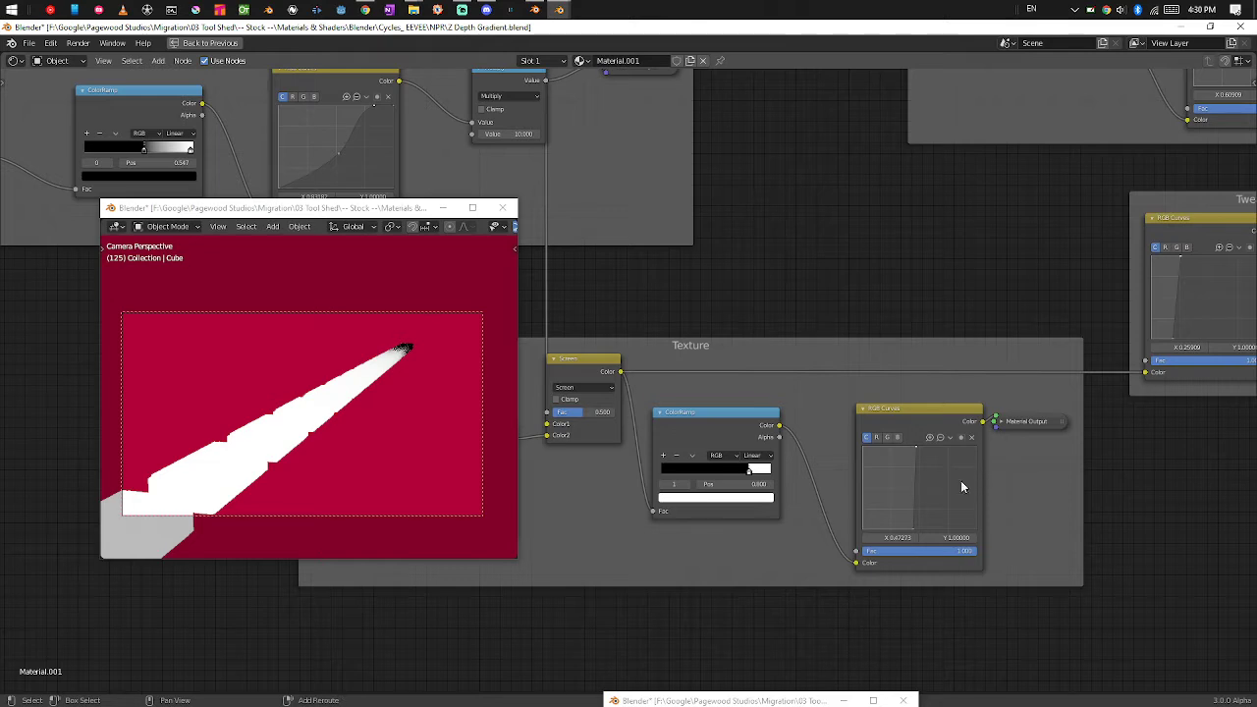
{"action": "middle_click_drag", "start_coordinate": [960, 480], "coordinate": [939, 490]}
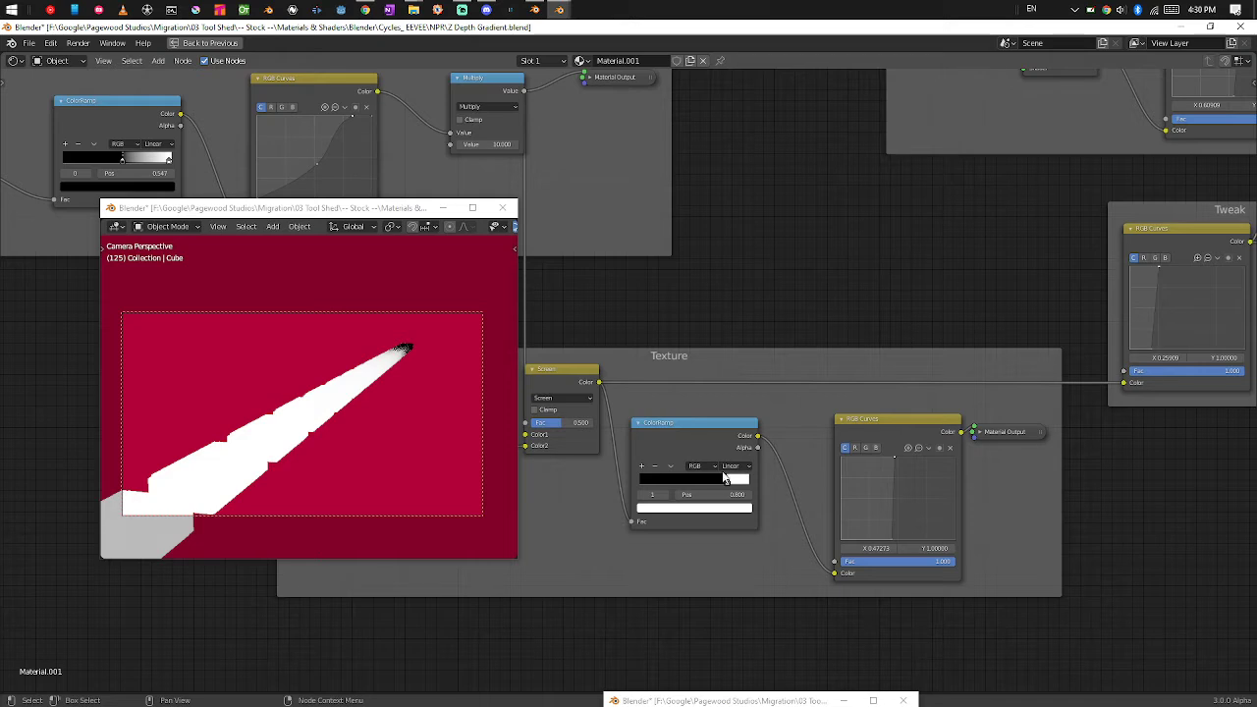
{"action": "middle_click_drag", "start_coordinate": [1125, 504], "coordinate": [957, 541]}
{"action": "middle_click_drag", "start_coordinate": [1003, 507], "coordinate": [822, 536], "text": "ctrl"}
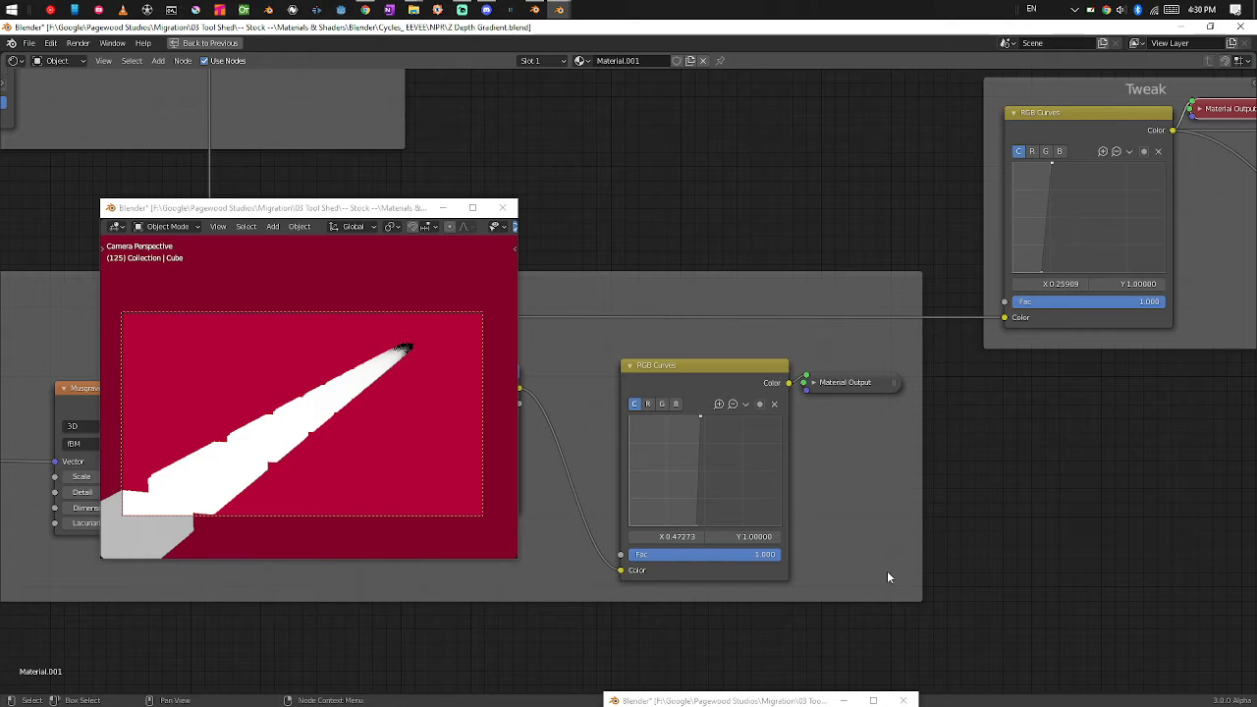
{"action": "middle_click_drag", "start_coordinate": [607, 447], "coordinate": [875, 450]}
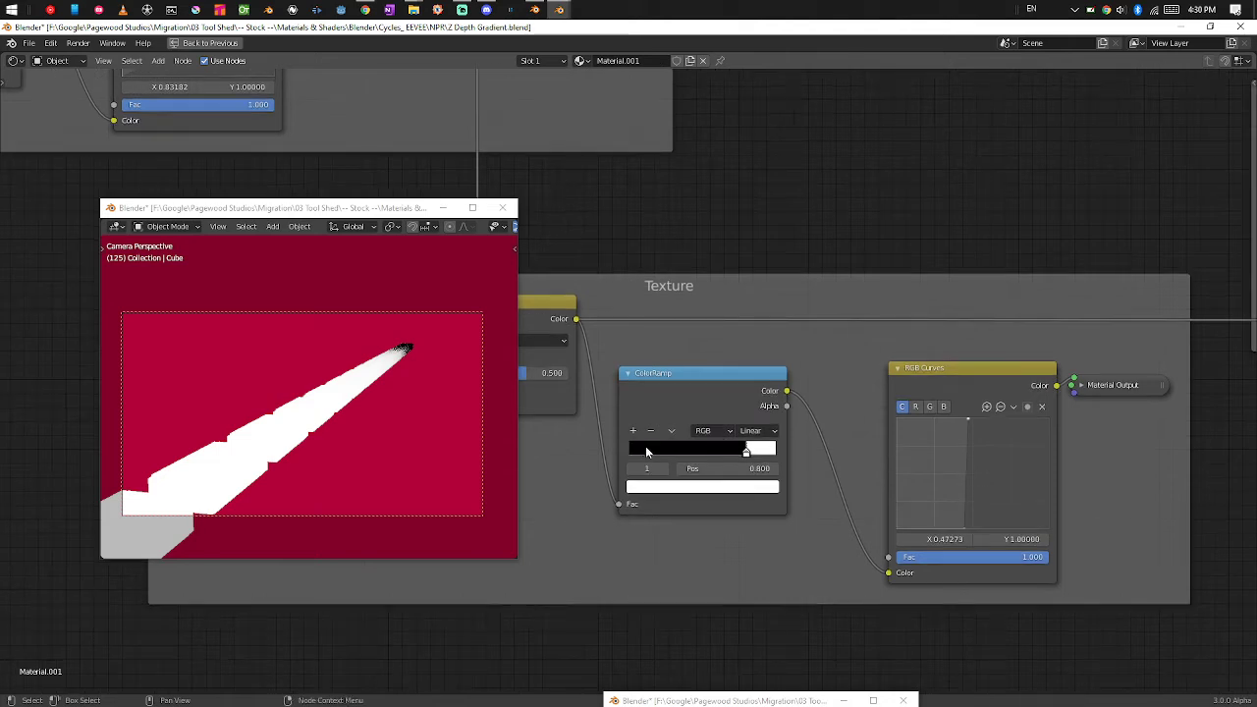
{"action": "middle_click_drag", "start_coordinate": [1018, 514], "coordinate": [791, 478]}
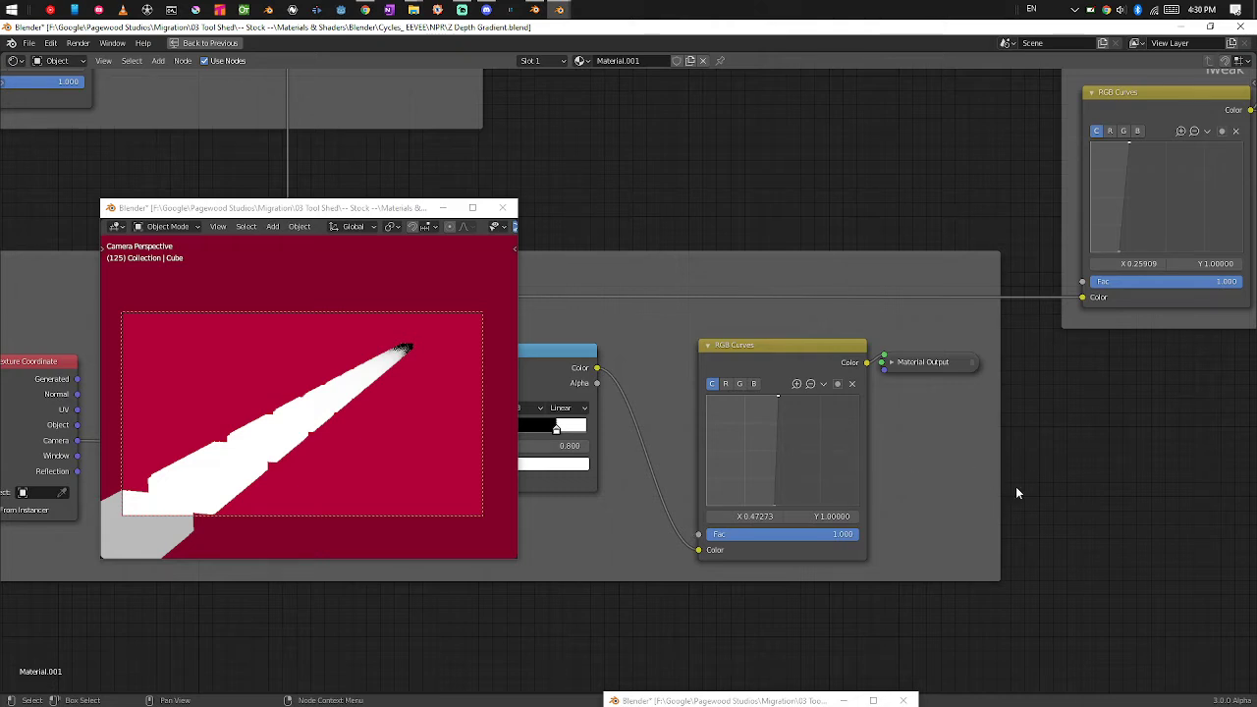
Step: Activate the Material Output in the Shadows frame to preview the shadow mask on the cubes
{"action": "middle_click_drag", "start_coordinate": [1057, 457], "coordinate": [1050, 596]}
{"action": "middle_click_drag", "start_coordinate": [947, 470], "coordinate": [1057, 576], "text": "ctrl"}
{"action": "middle_click_drag", "start_coordinate": [960, 528], "coordinate": [1002, 481], "text": "ctrl"}
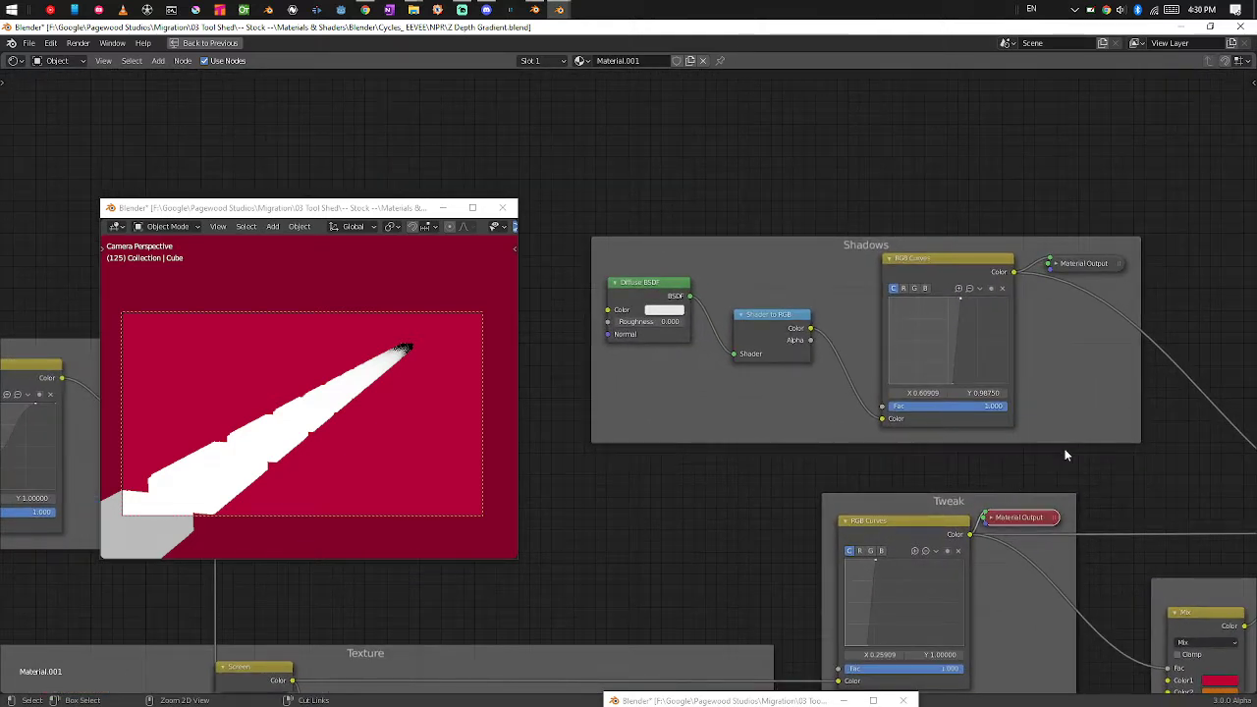
{"action": "scroll", "coordinate": [1103, 446], "scroll_direction": "down", "scroll_amount": 1}
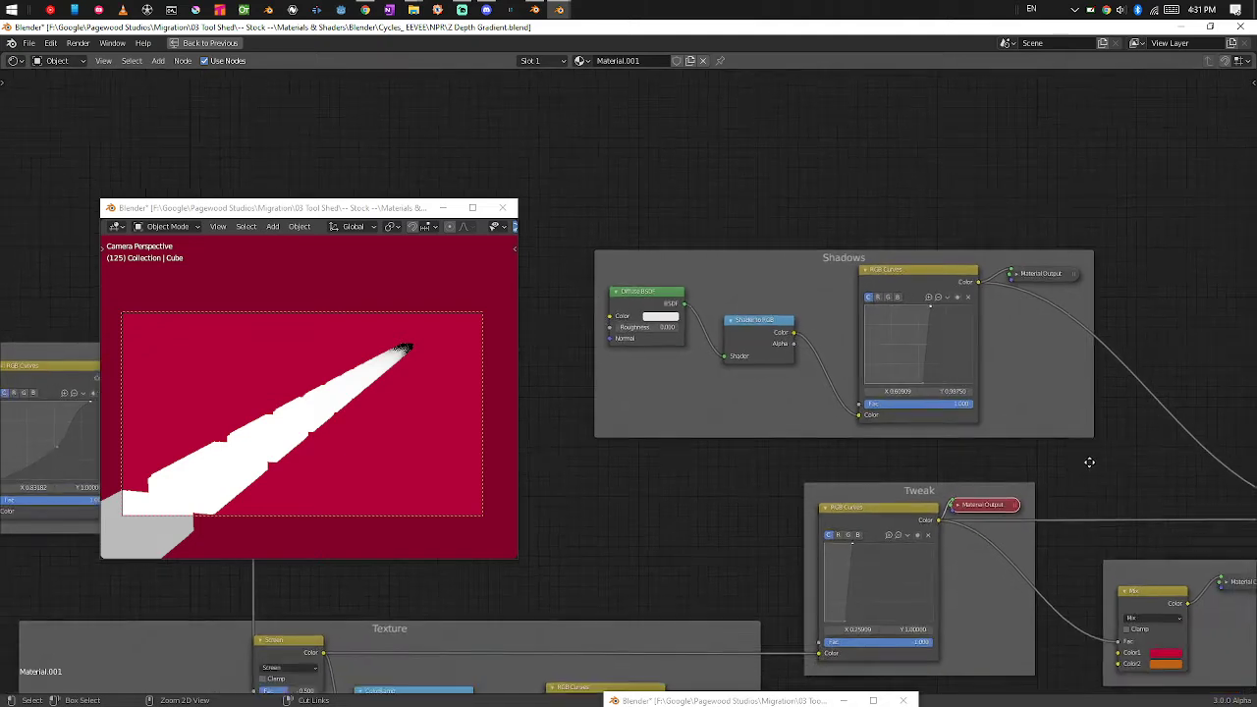
{"action": "left_click", "coordinate": [1064, 276]}
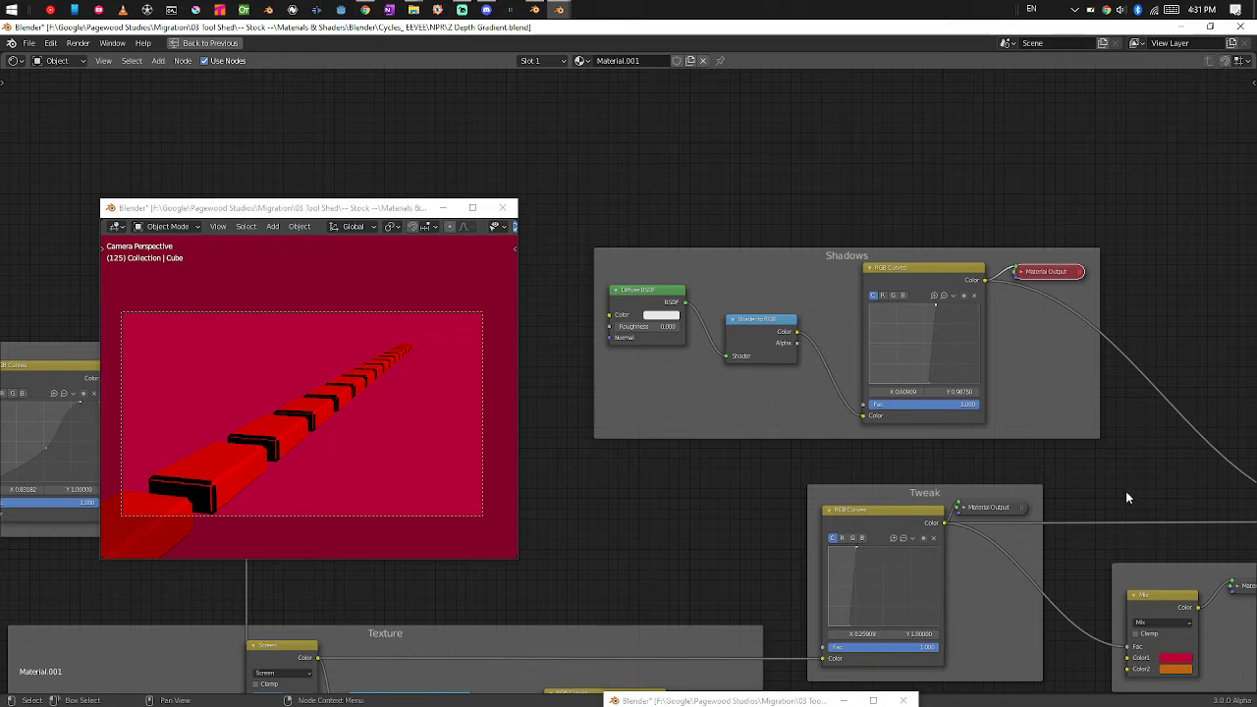
Step: Preview the Material Output fed by the Mix node beside the Tweak frame, inspecting it in a full-screen camera preview before restoring the window size
{"action": "middle_click_drag", "start_coordinate": [1183, 511], "coordinate": [1123, 464], "text": "shift"}
{"action": "scroll", "coordinate": [1124, 470], "scroll_direction": "down", "scroll_amount": 2}
{"action": "middle_click_drag", "start_coordinate": [1124, 530], "coordinate": [981, 556], "text": "shift"}
{"action": "left_click", "coordinate": [980, 562]}
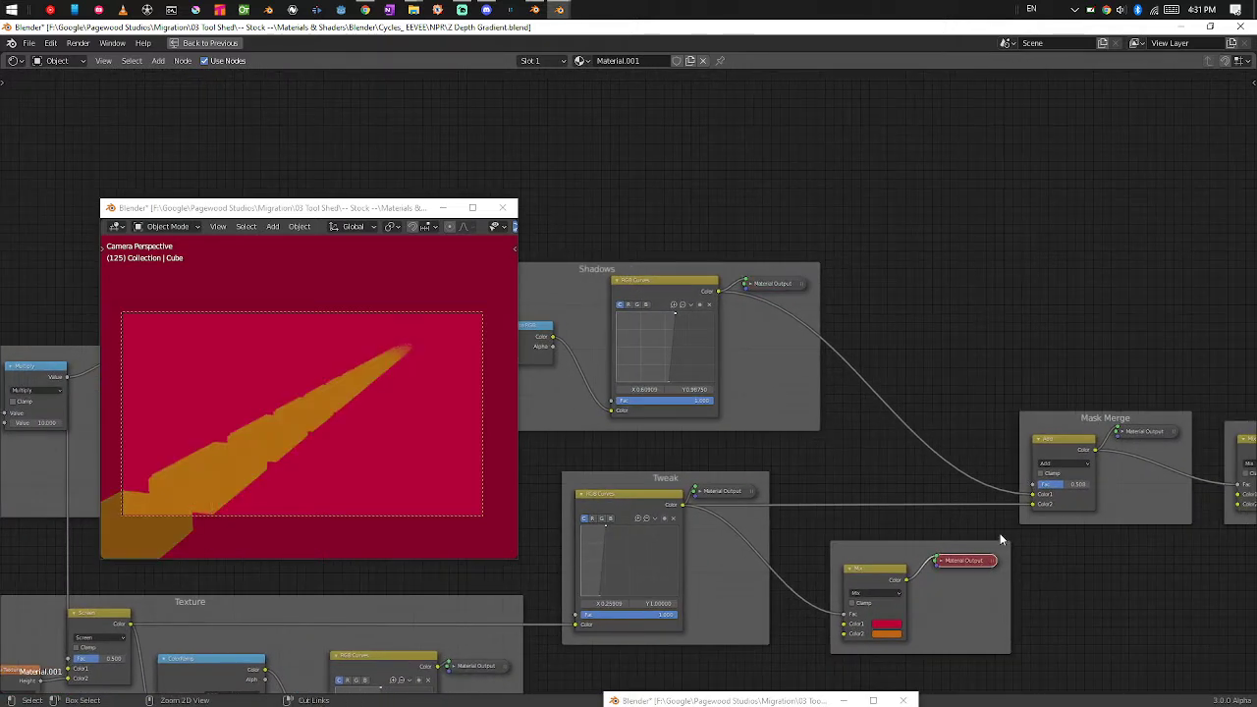
{"action": "middle_click_drag", "start_coordinate": [1008, 590], "coordinate": [1032, 570], "text": "shift"}
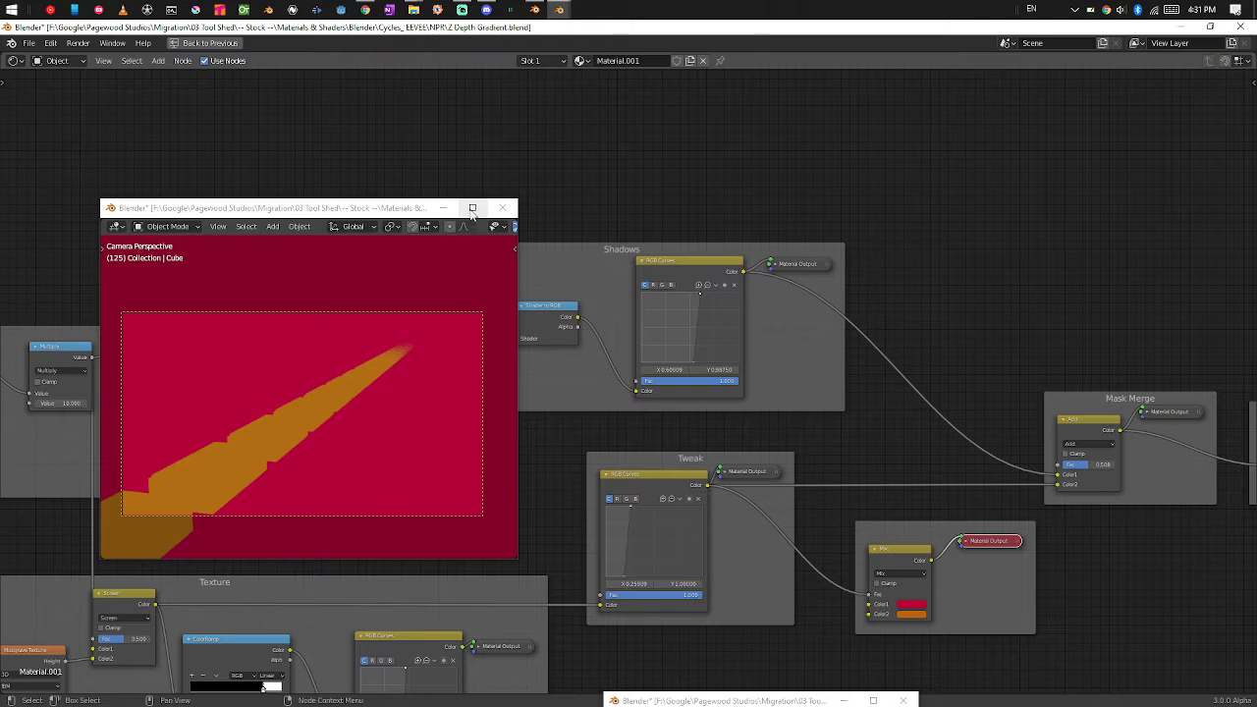
{"action": "left_click", "coordinate": [473, 208]}
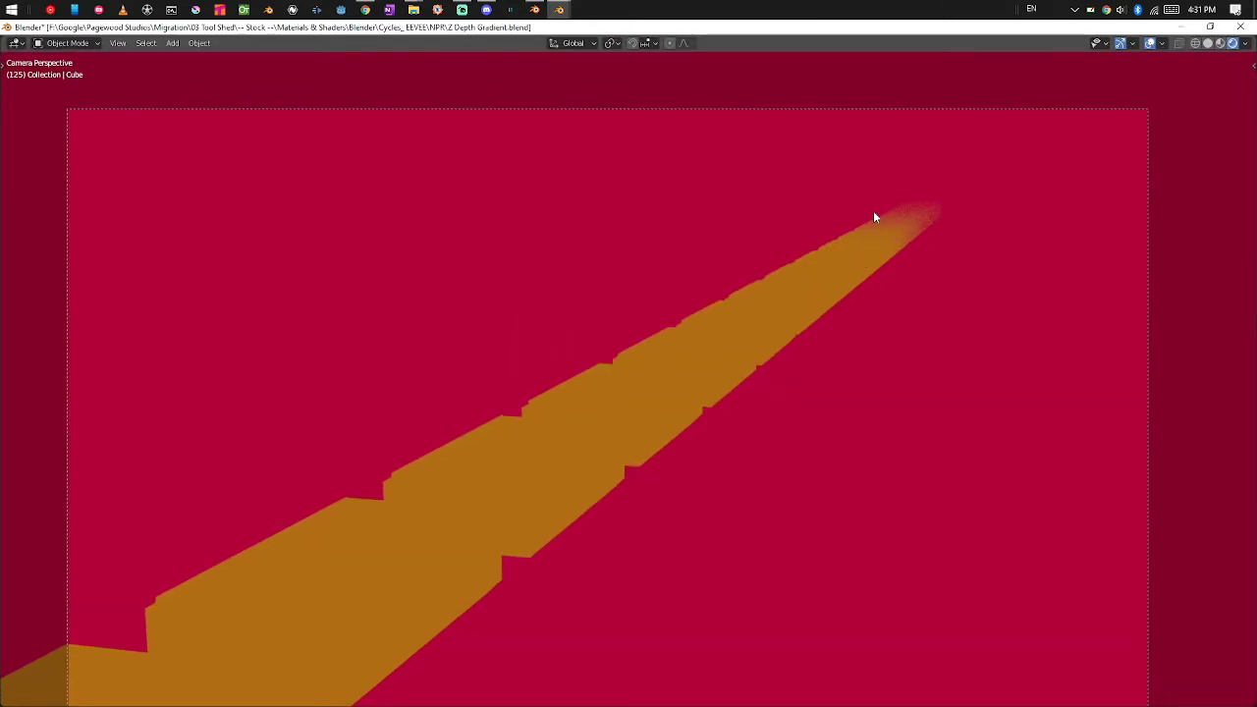
{"action": "left_click", "coordinate": [1210, 27]}
Step: Activate the Material Output in the Mask Merge frame to preview the combined masks, and examine the Add node feeding the final Mix
{"action": "middle_click_drag", "start_coordinate": [1097, 516], "coordinate": [895, 557]}
{"action": "left_click", "coordinate": [967, 450]}
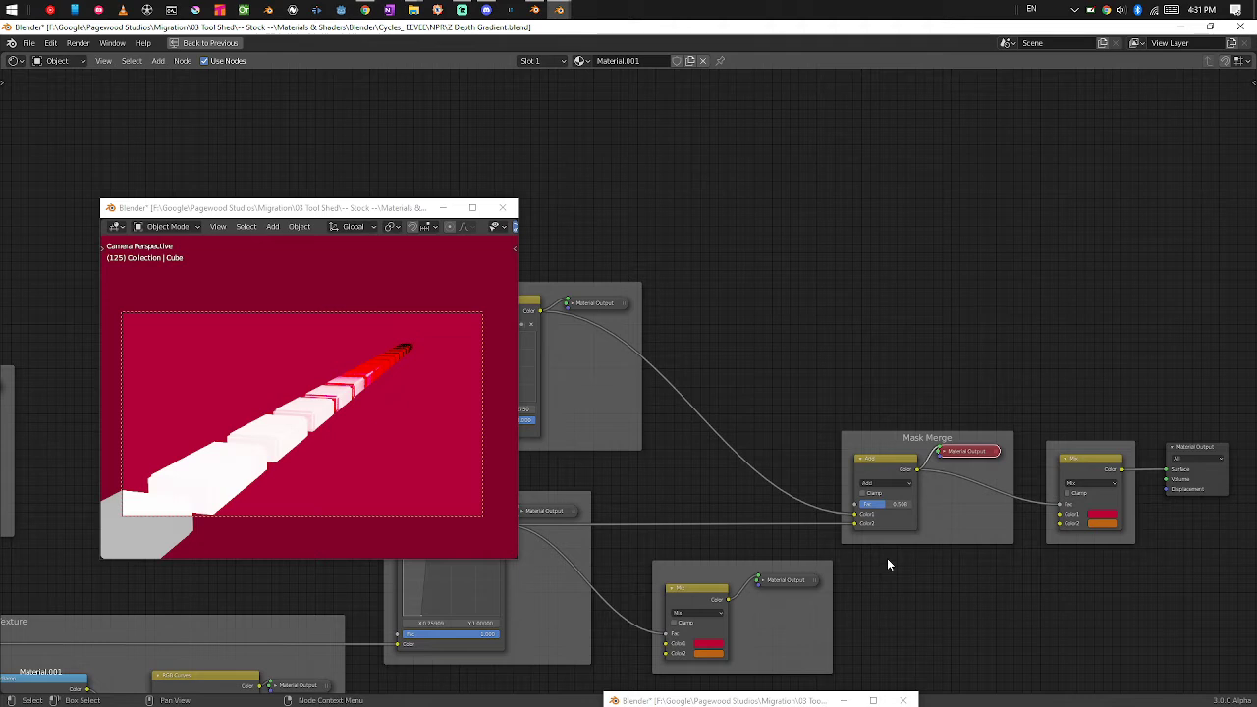
{"action": "scroll", "coordinate": [886, 559], "scroll_direction": "up", "scroll_amount": 4}
{"action": "middle_click_drag", "start_coordinate": [971, 563], "coordinate": [1072, 528]}
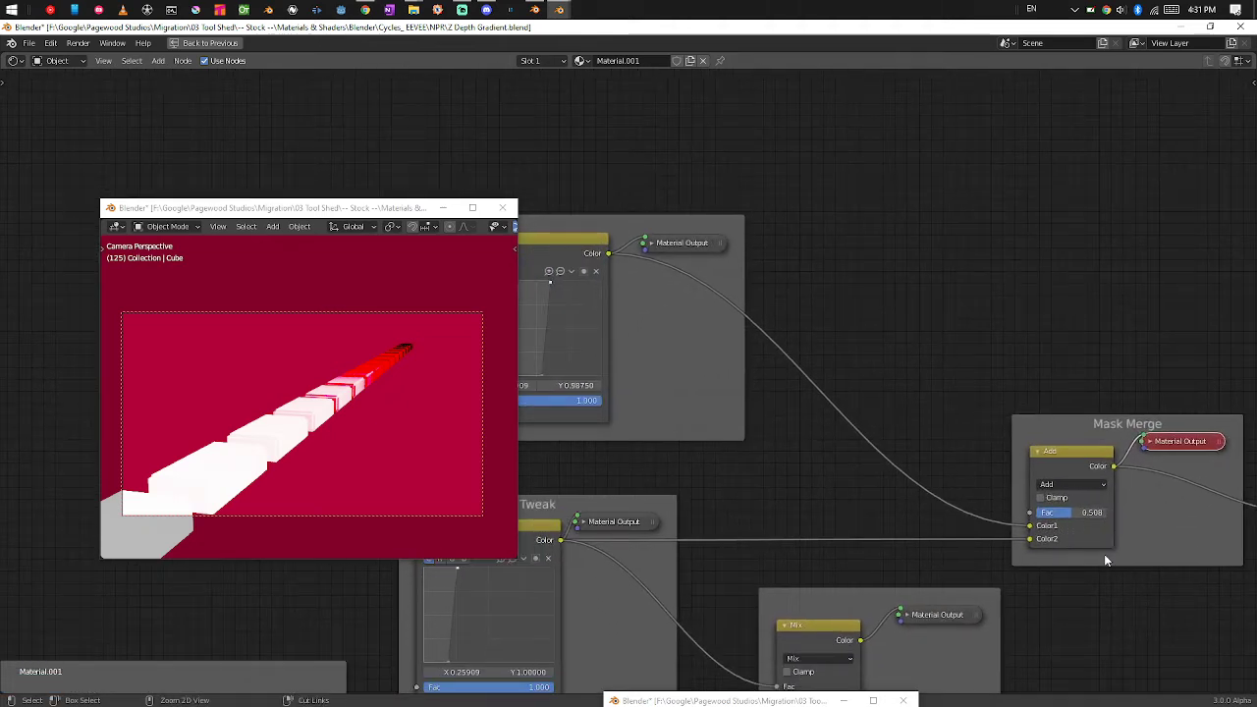
{"action": "scroll", "coordinate": [1103, 548], "scroll_direction": "up", "scroll_amount": 2}
{"action": "middle_click_drag", "start_coordinate": [1182, 513], "coordinate": [880, 545]}
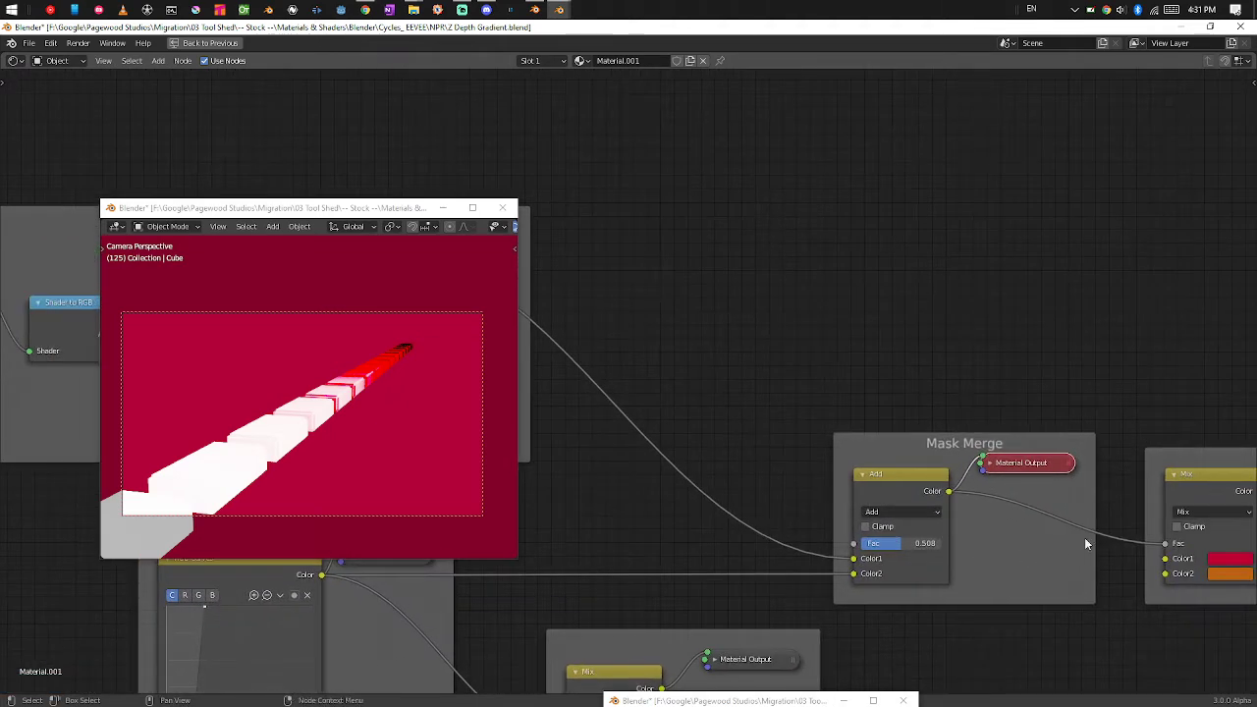
{"action": "middle_click_drag", "start_coordinate": [1087, 549], "coordinate": [911, 562]}
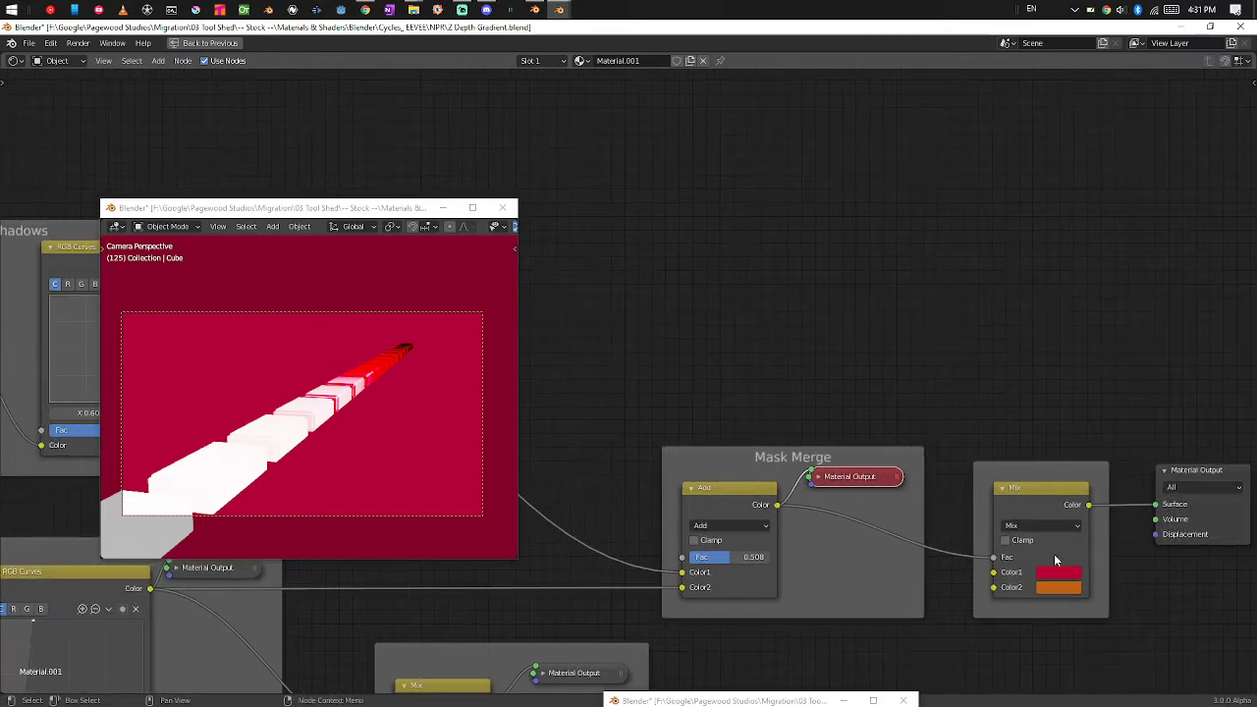
Step: Activate the final Material Output, inspect the finished gradient from different camera angles in a full-screen preview, and restore the window size
{"action": "middle_click_drag", "start_coordinate": [1136, 509], "coordinate": [1062, 502]}
{"action": "left_click", "coordinate": [1141, 467]}
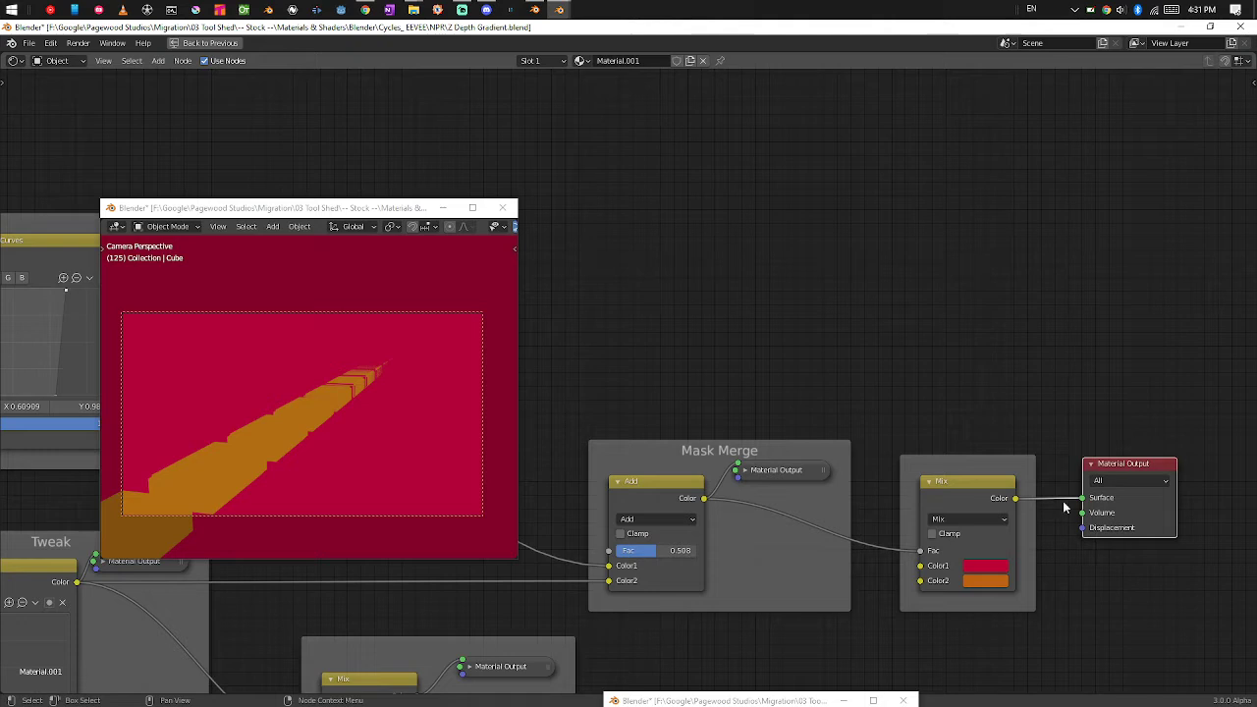
{"action": "left_click", "coordinate": [472, 207]}
{"action": "scroll", "coordinate": [923, 389], "scroll_direction": "up", "scroll_amount": 3}
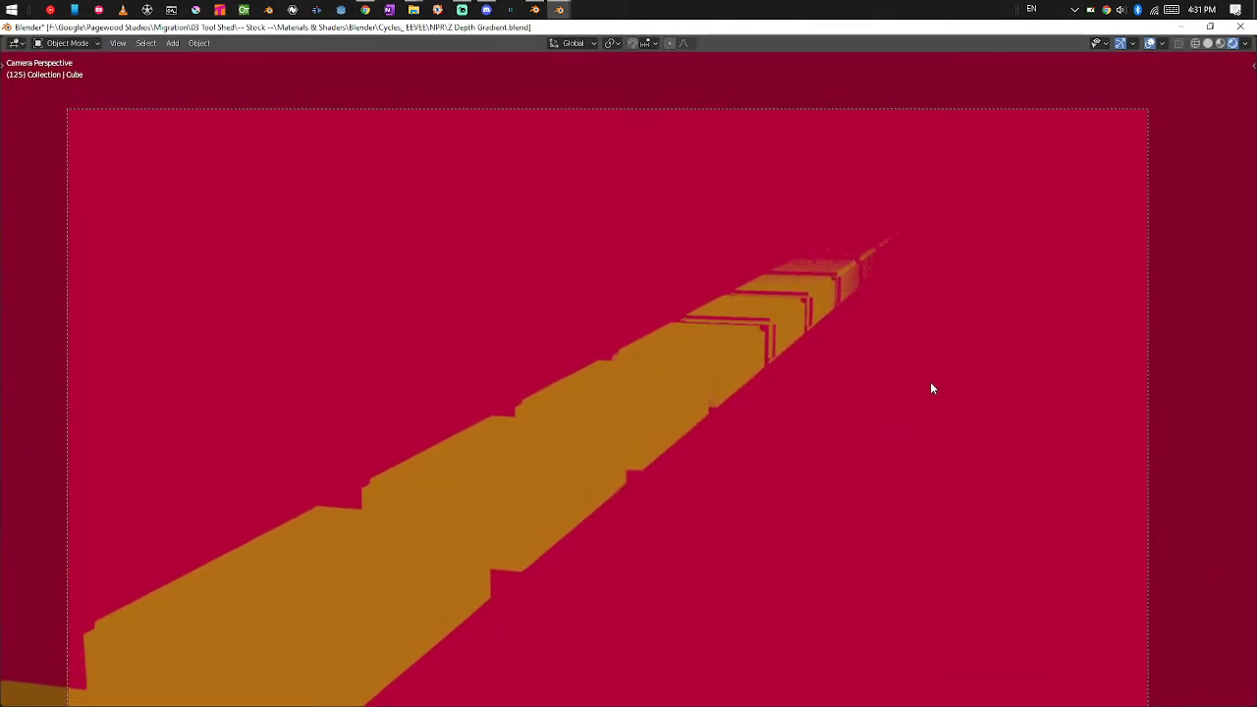
{"action": "middle_click_drag", "start_coordinate": [992, 379], "coordinate": [990, 366]}
{"action": "scroll", "coordinate": [790, 406], "scroll_direction": "down", "scroll_amount": 5}
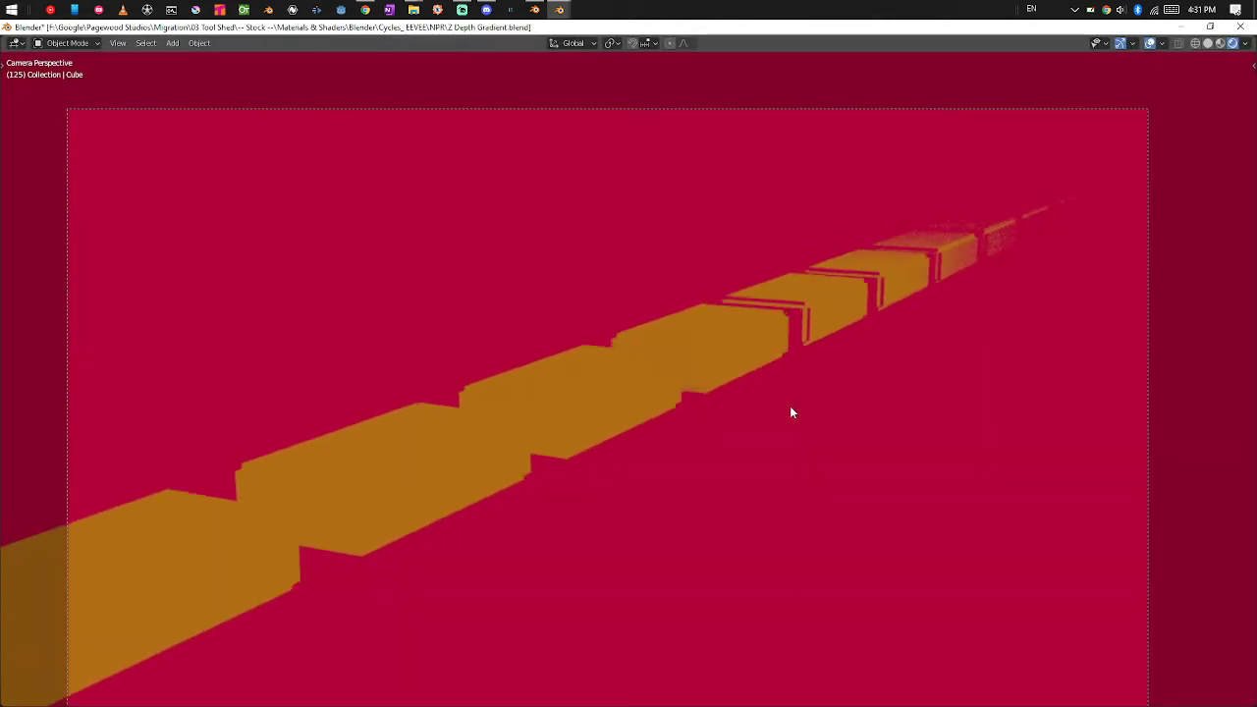
{"action": "scroll", "coordinate": [744, 481], "scroll_direction": "up", "scroll_amount": 4}
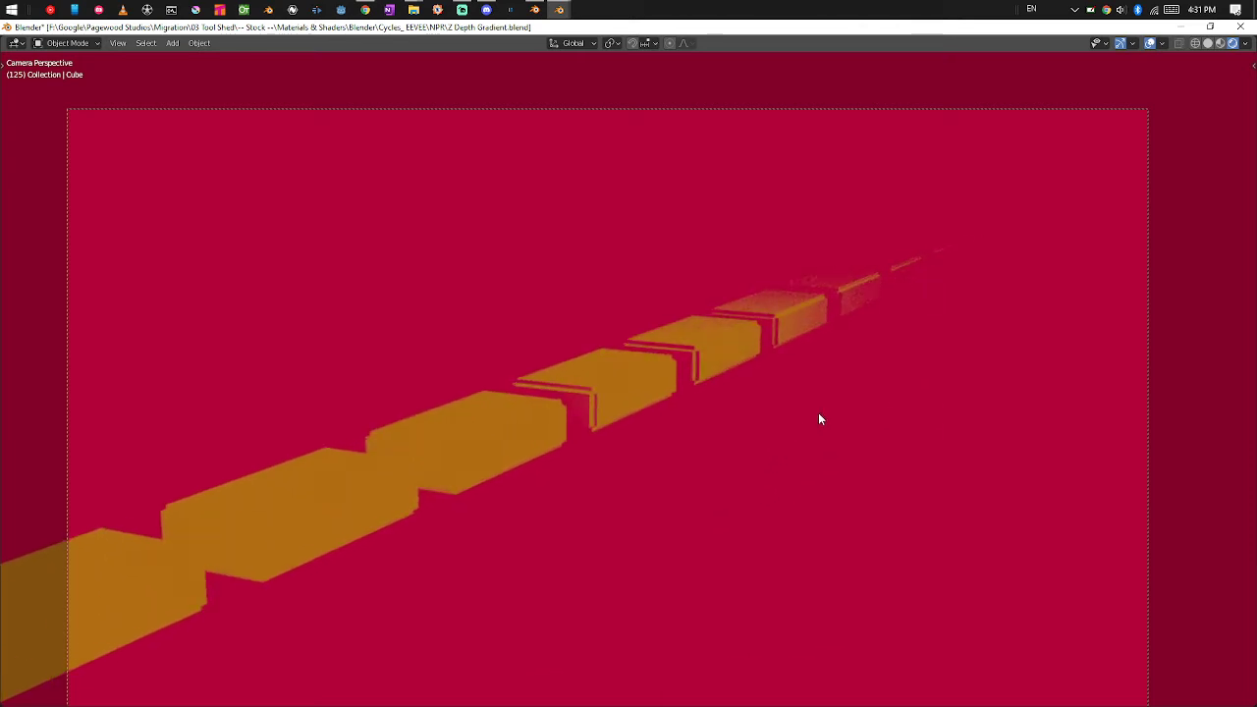
{"action": "scroll", "coordinate": [820, 418], "scroll_direction": "down", "scroll_amount": 3}
{"action": "left_click", "coordinate": [1208, 28]}
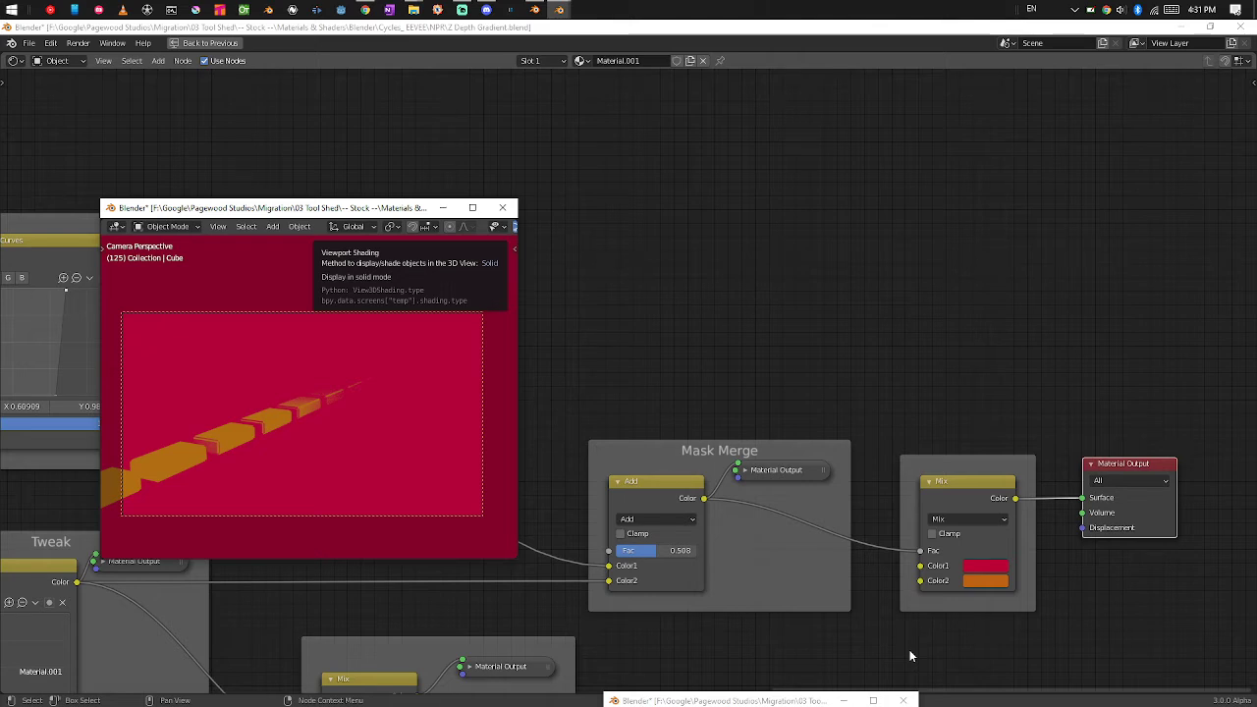
Step: Restore the minimised World node editor window beside the camera preview and frame its Background and World Output nodes
{"action": "left_click", "coordinate": [873, 701]}
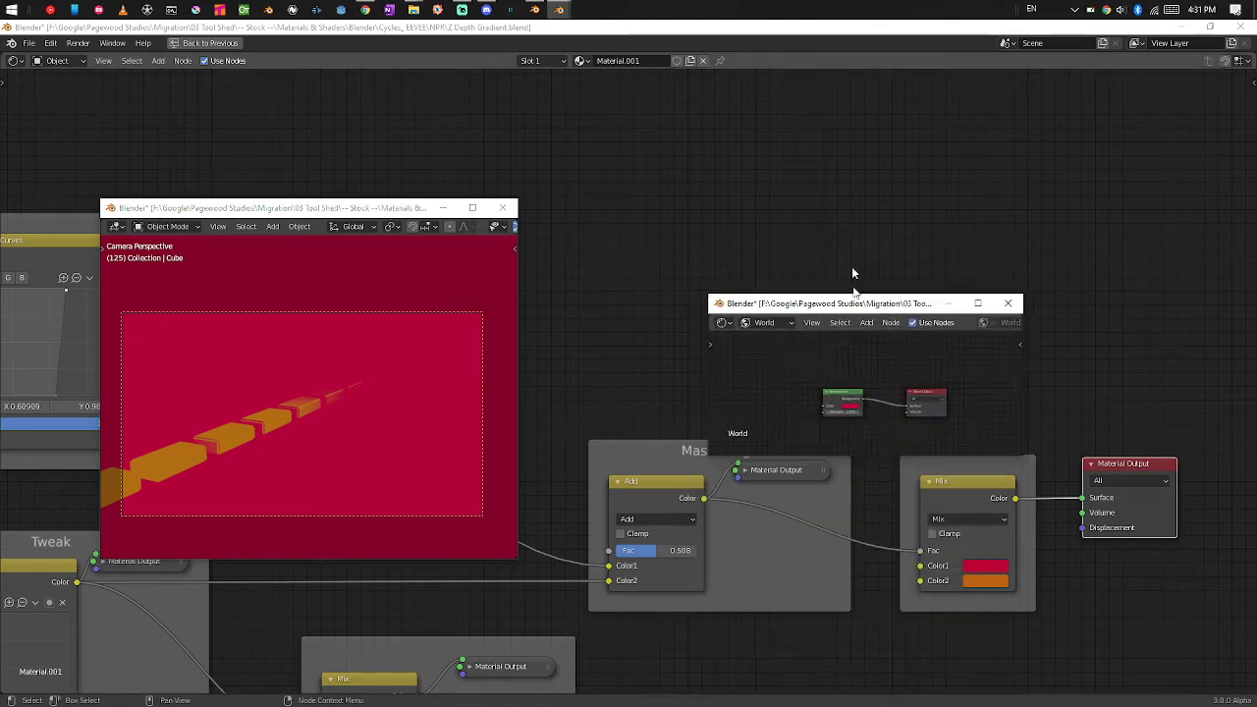
{"action": "middle_click_drag", "start_coordinate": [823, 382], "coordinate": [809, 433]}
{"action": "middle_click_drag", "start_coordinate": [914, 279], "coordinate": [929, 255]}
{"action": "scroll", "coordinate": [885, 280], "scroll_direction": "up", "scroll_amount": 4}
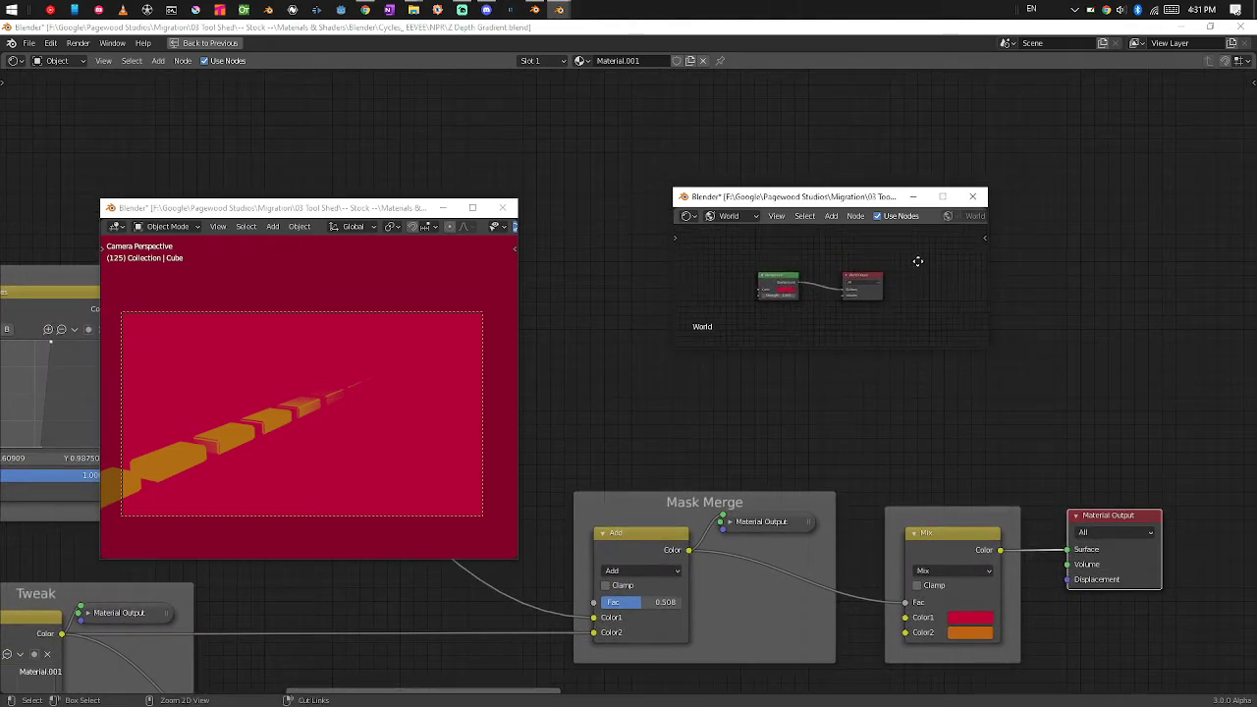
{"action": "scroll", "coordinate": [844, 290], "scroll_direction": "up", "scroll_amount": 3}
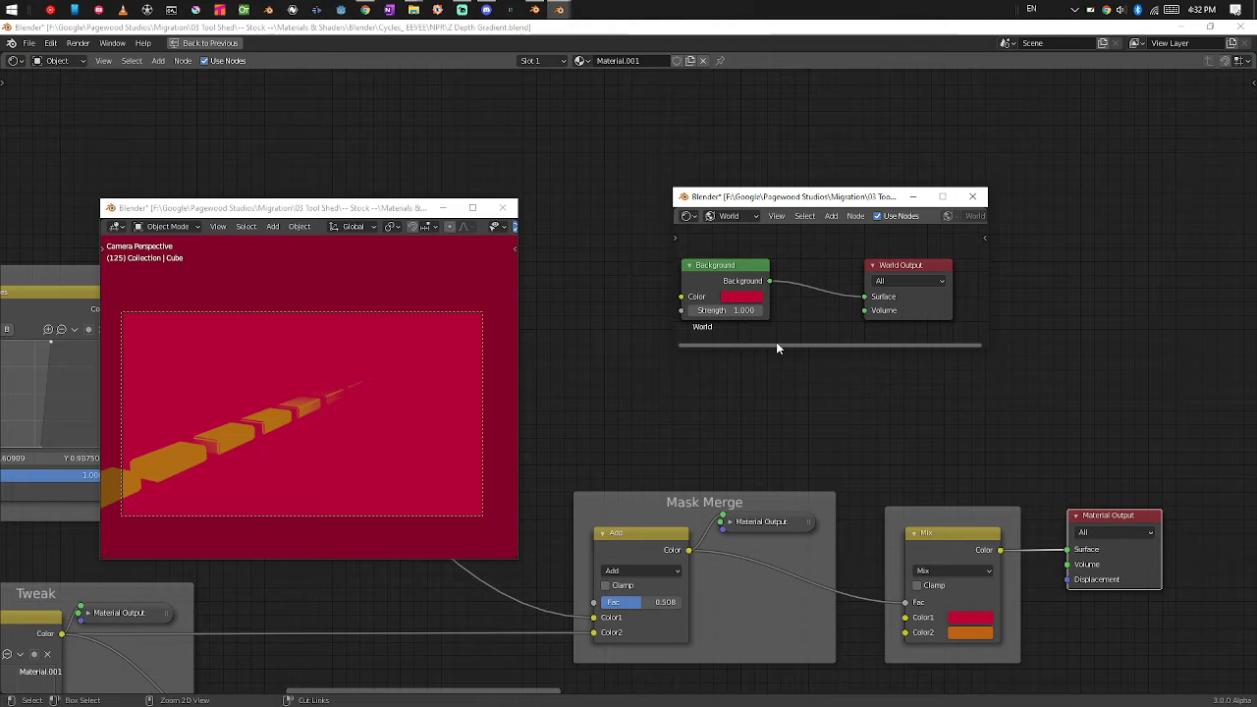
Step: Move the Background and World Output nodes closer together in the World node tree
{"action": "left_click_drag", "start_coordinate": [750, 292], "coordinate": [776, 283]}
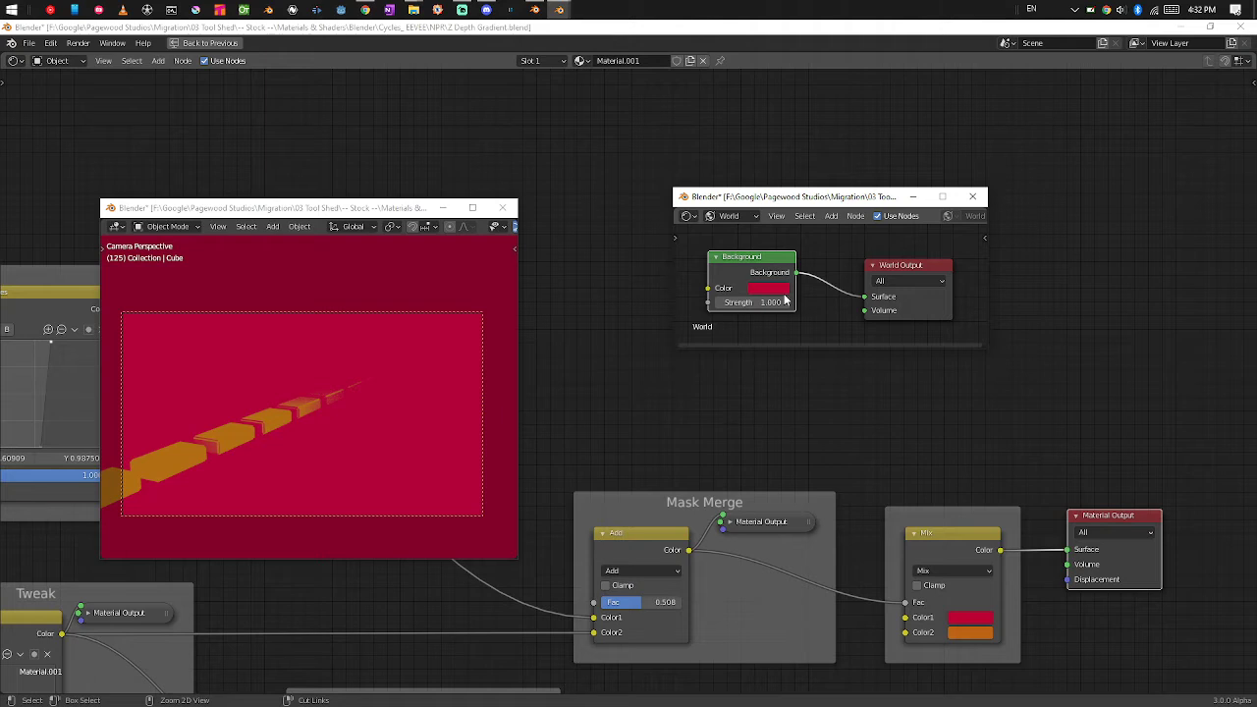
{"action": "mouse_move", "coordinate": [907, 266]}
{"action": "left_mouse_down"}
{"action": "mouse_move", "coordinate": [910, 277]}
{"action": "mouse_move", "coordinate": [899, 270]}
{"action": "left_mouse_up"}
{"action": "left_click_drag", "start_coordinate": [754, 260], "coordinate": [768, 256]}
{"action": "left_click_drag", "start_coordinate": [903, 271], "coordinate": [902, 270]}
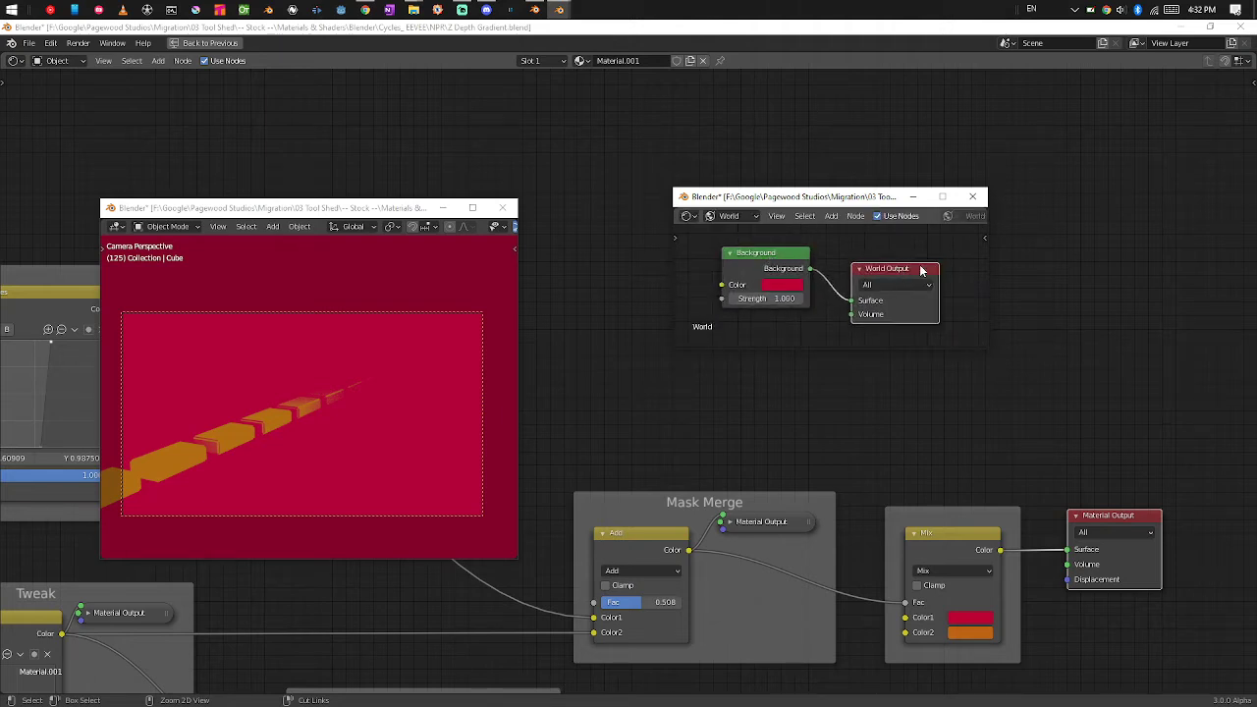
Step: Set Color1 of the final Mix node to black by lowering its value to 0
{"action": "middle_click_drag", "start_coordinate": [1095, 567], "coordinate": [1063, 562]}
{"action": "scroll", "coordinate": [1059, 513], "scroll_direction": "down", "scroll_amount": 1}
{"action": "middle_click_drag", "start_coordinate": [983, 561], "coordinate": [1011, 561]}
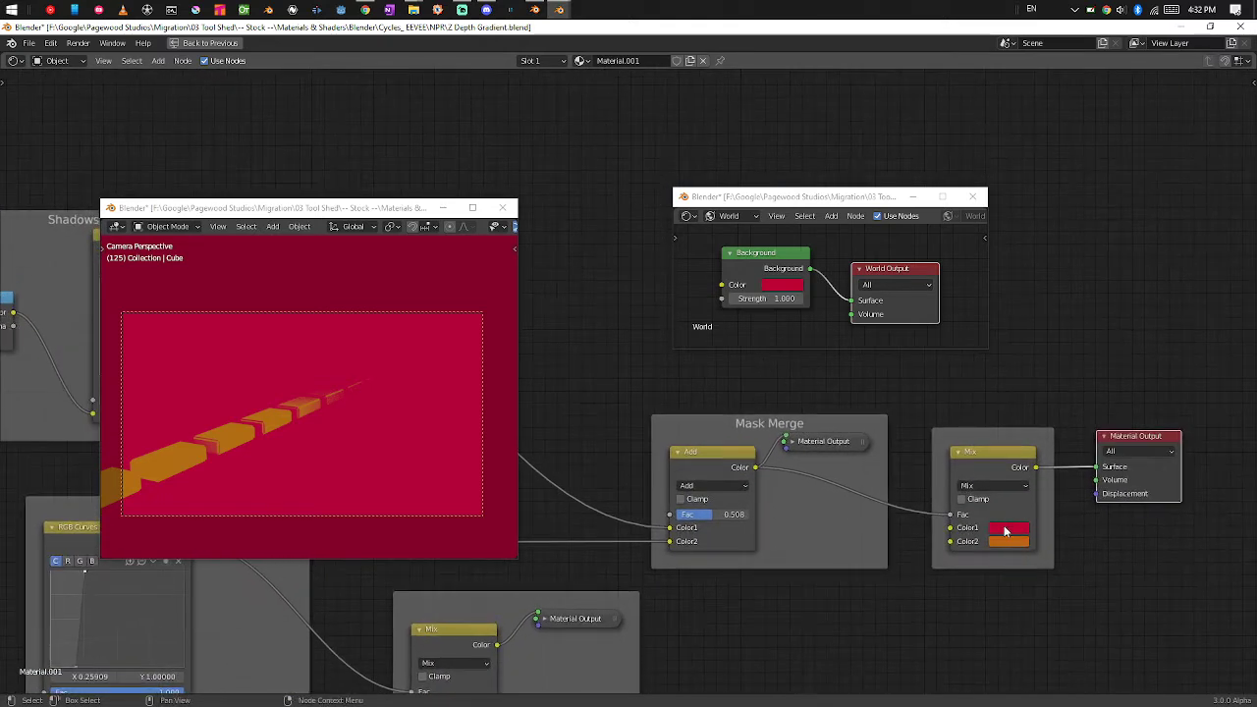
{"action": "left_click", "coordinate": [1006, 527]}
{"action": "left_click_drag", "start_coordinate": [1095, 394], "coordinate": [1093, 441]}
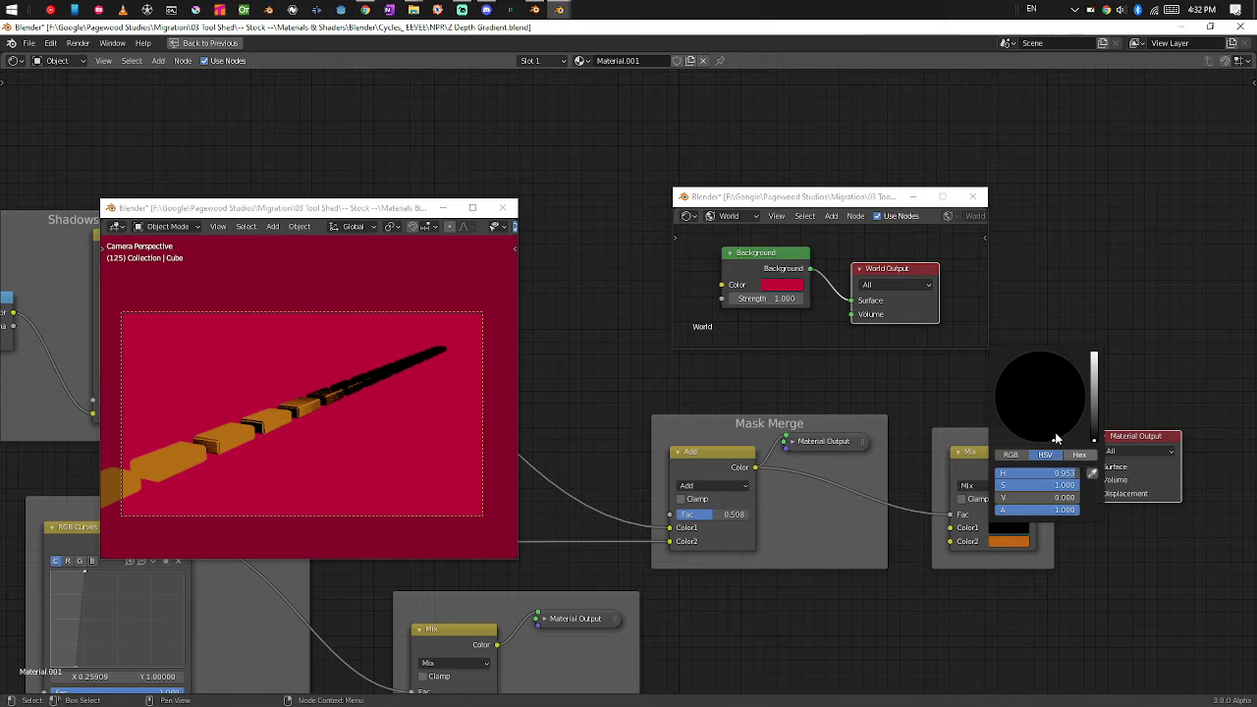
Step: Set the World Background node's colour to black in the enlarged World node editor, and restore the window size
{"action": "left_click", "coordinate": [942, 196]}
{"action": "left_click", "coordinate": [524, 375]}
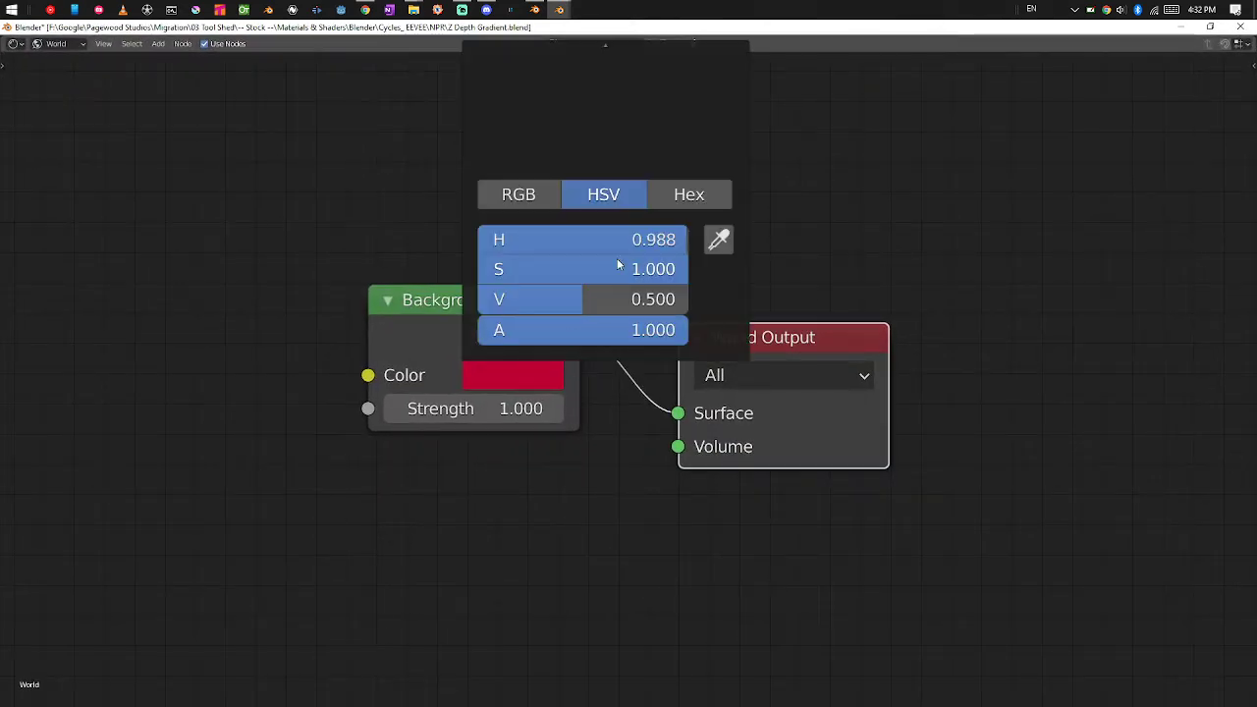
{"action": "middle_click_drag", "start_coordinate": [811, 165], "coordinate": [843, 368]}
{"action": "left_click", "coordinate": [567, 569]}
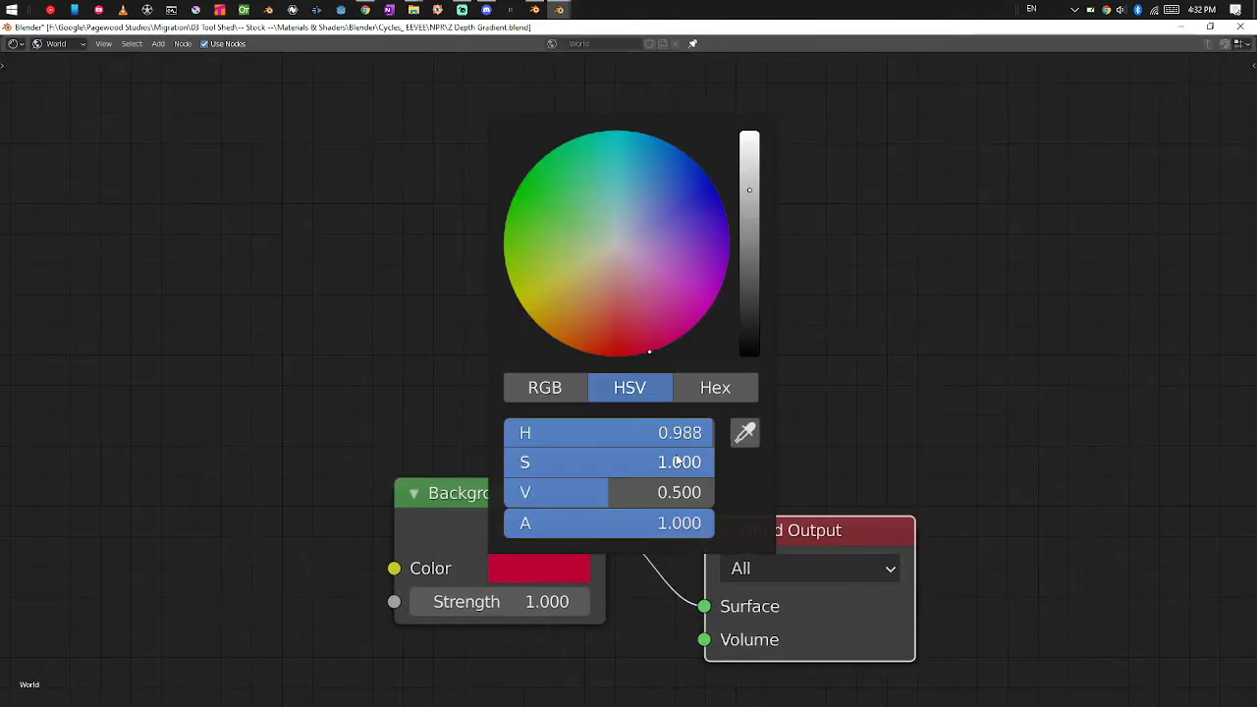
{"action": "left_click_drag", "start_coordinate": [586, 491], "coordinate": [511, 491]}
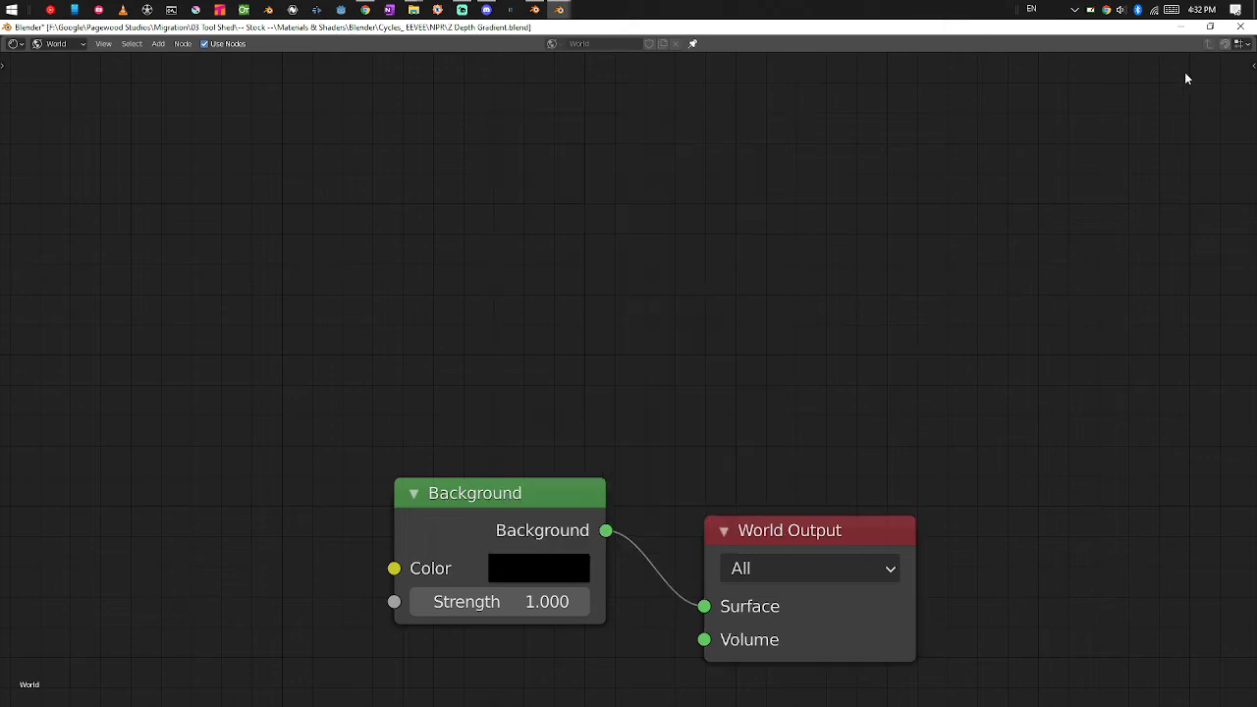
{"action": "left_click", "coordinate": [1209, 26]}
Step: Set Color2 of the final Mix node to white
{"action": "middle_click_drag", "start_coordinate": [1071, 583], "coordinate": [1038, 581]}
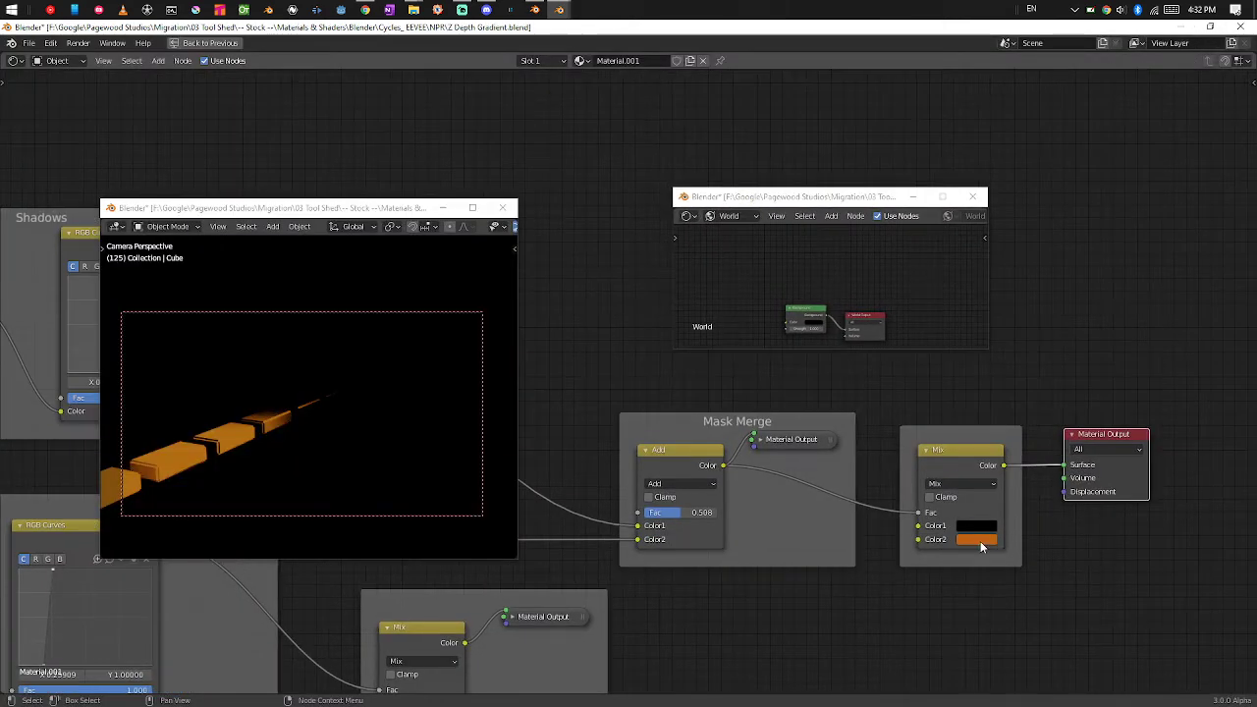
{"action": "left_click", "coordinate": [980, 541]}
{"action": "left_click_drag", "start_coordinate": [1065, 385], "coordinate": [1062, 457]}
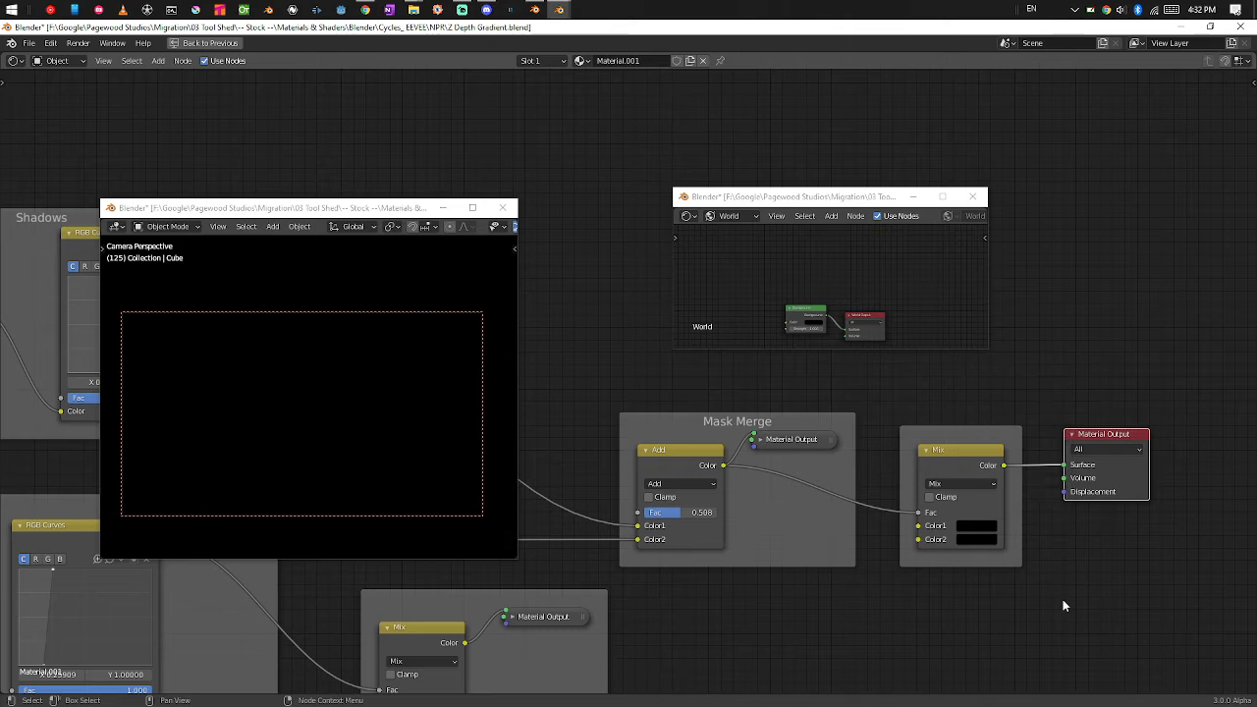
{"action": "left_click", "coordinate": [972, 539]}
{"action": "left_click_drag", "start_coordinate": [1062, 412], "coordinate": [1063, 289]}
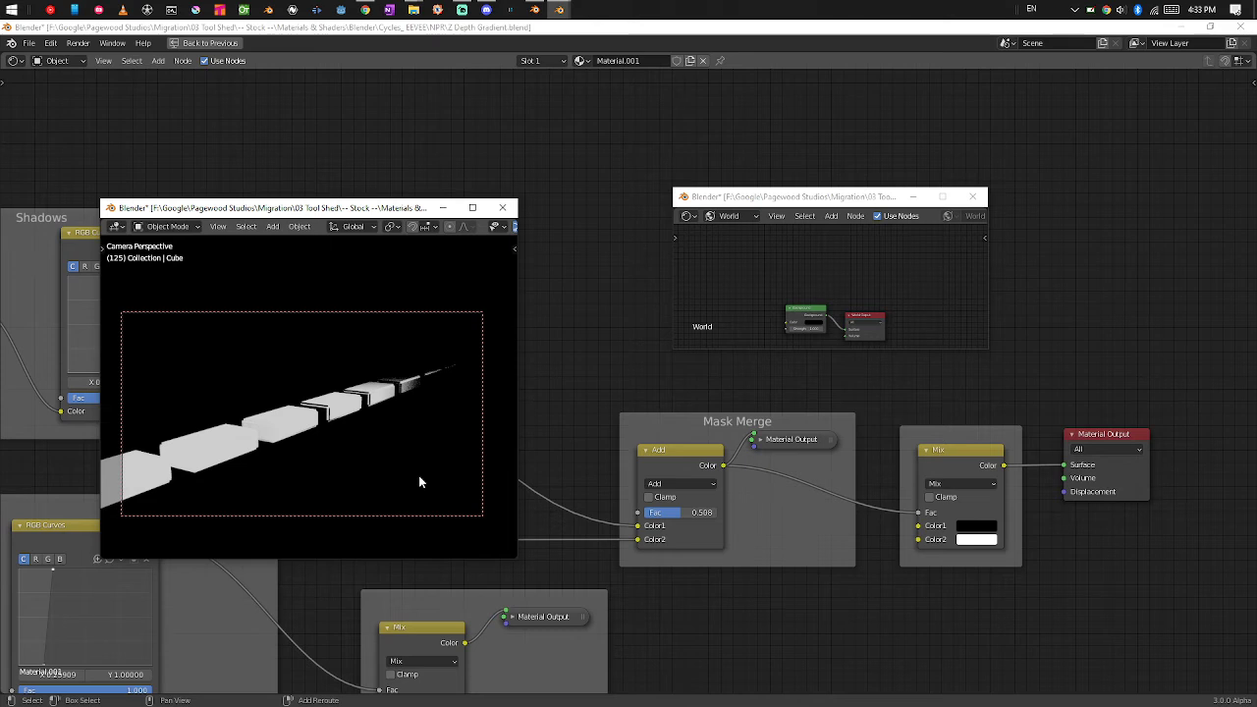
Step: Show the material's Settings and Viewport Display options in the shader editor's sidebar, widen it, and keep the viewport's sidebar hidden
{"action": "key", "text": "n"}
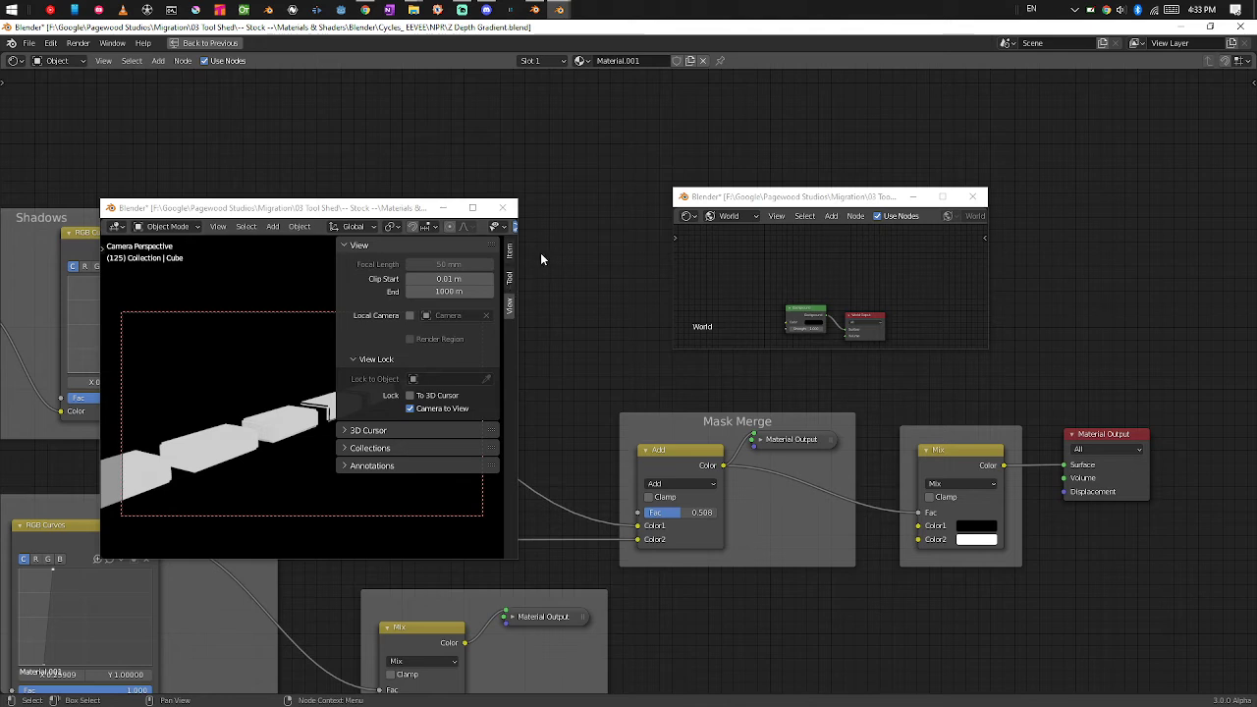
{"action": "key", "text": "n"}
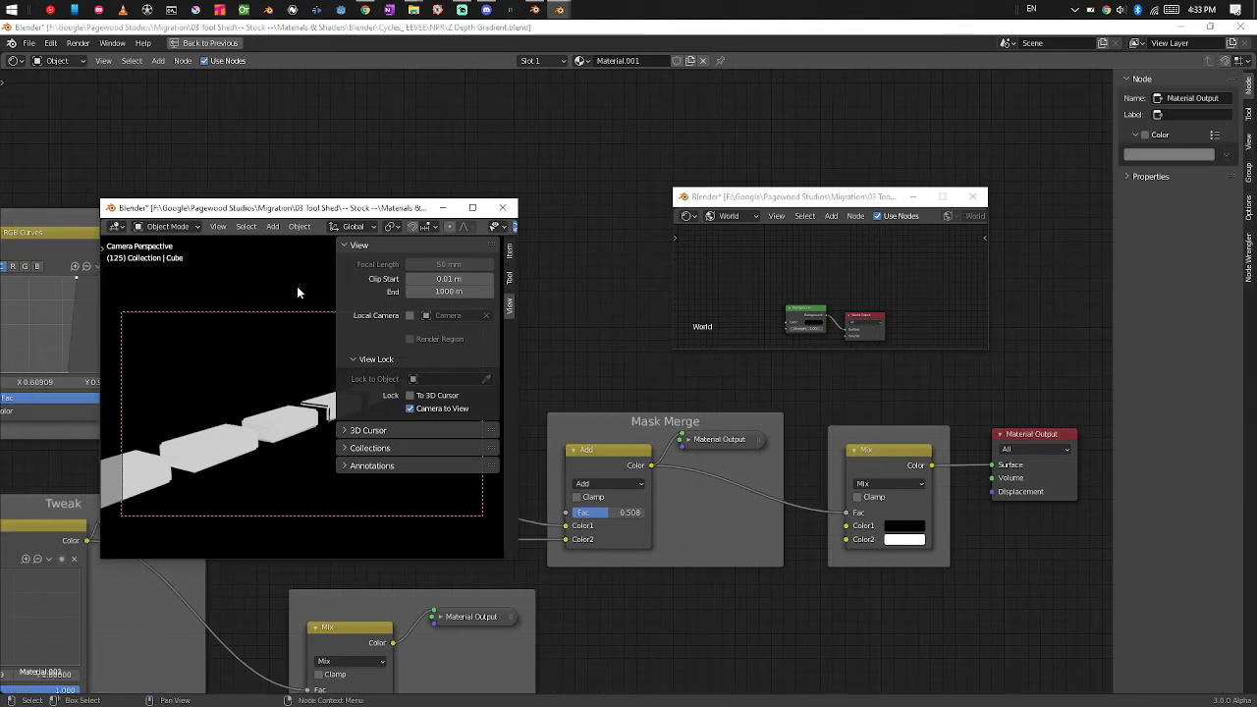
{"action": "key", "text": "n"}
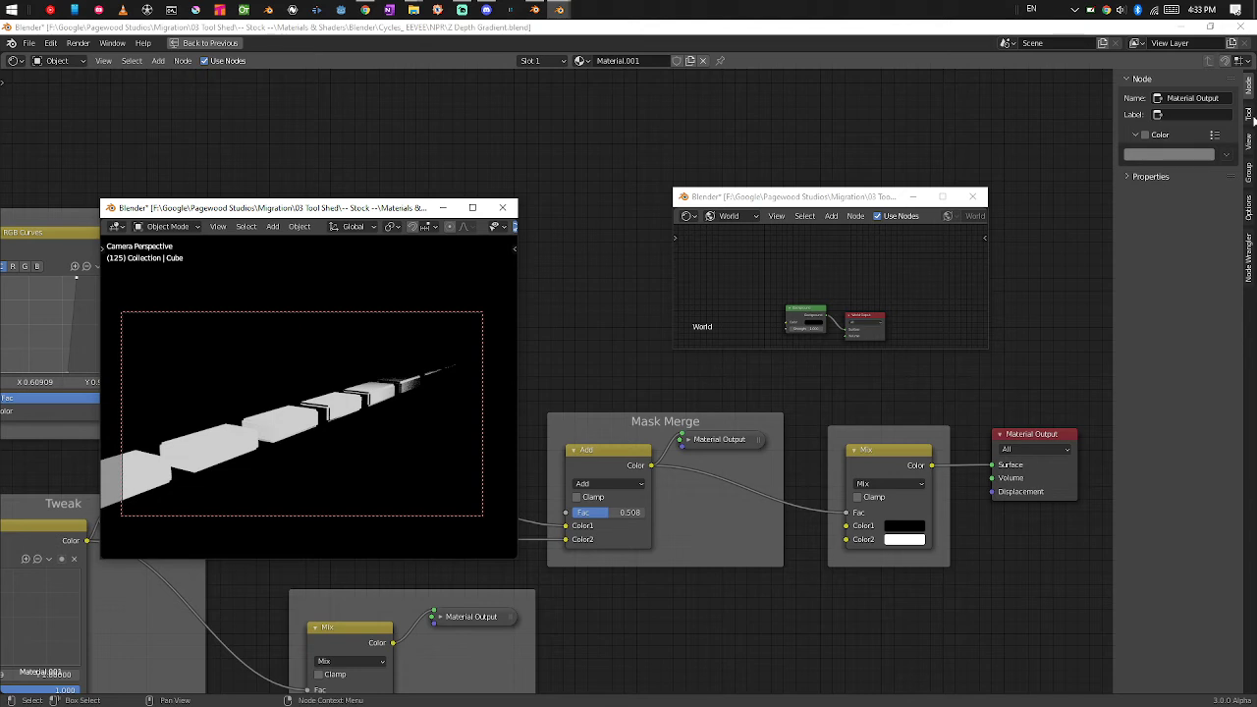
{"action": "left_click", "coordinate": [1249, 140]}
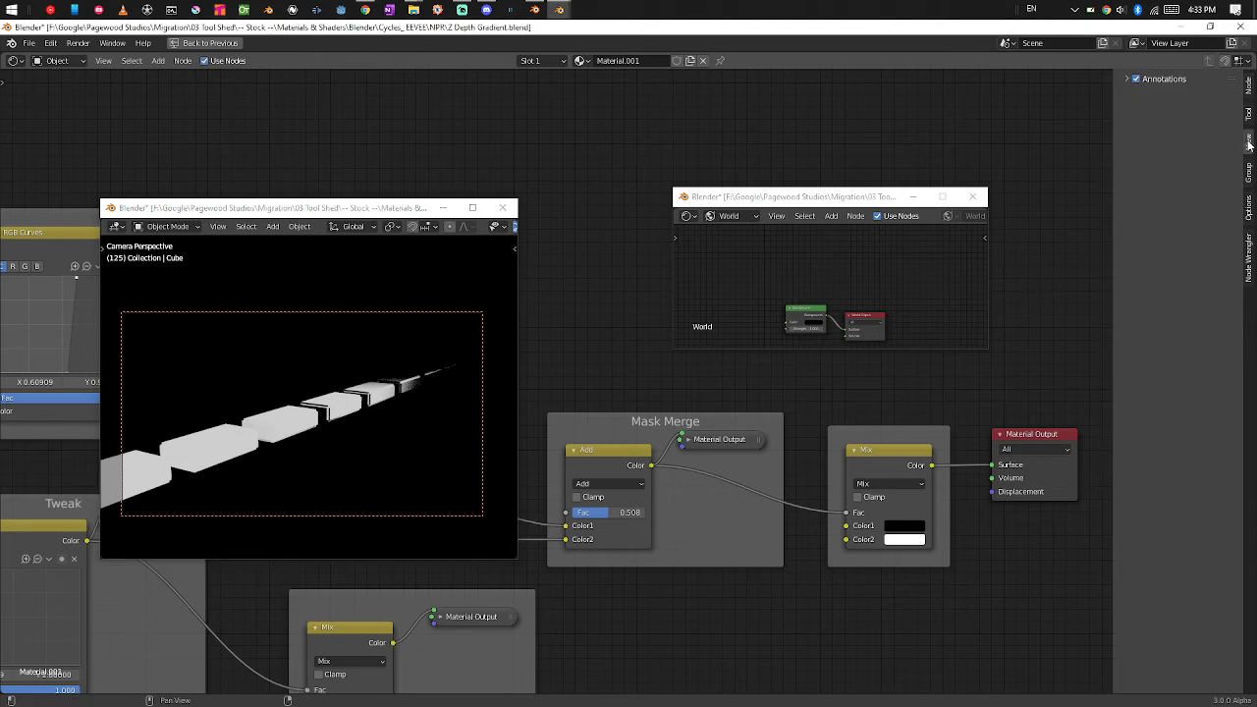
{"action": "left_click", "coordinate": [1249, 171]}
{"action": "left_click", "coordinate": [1248, 210]}
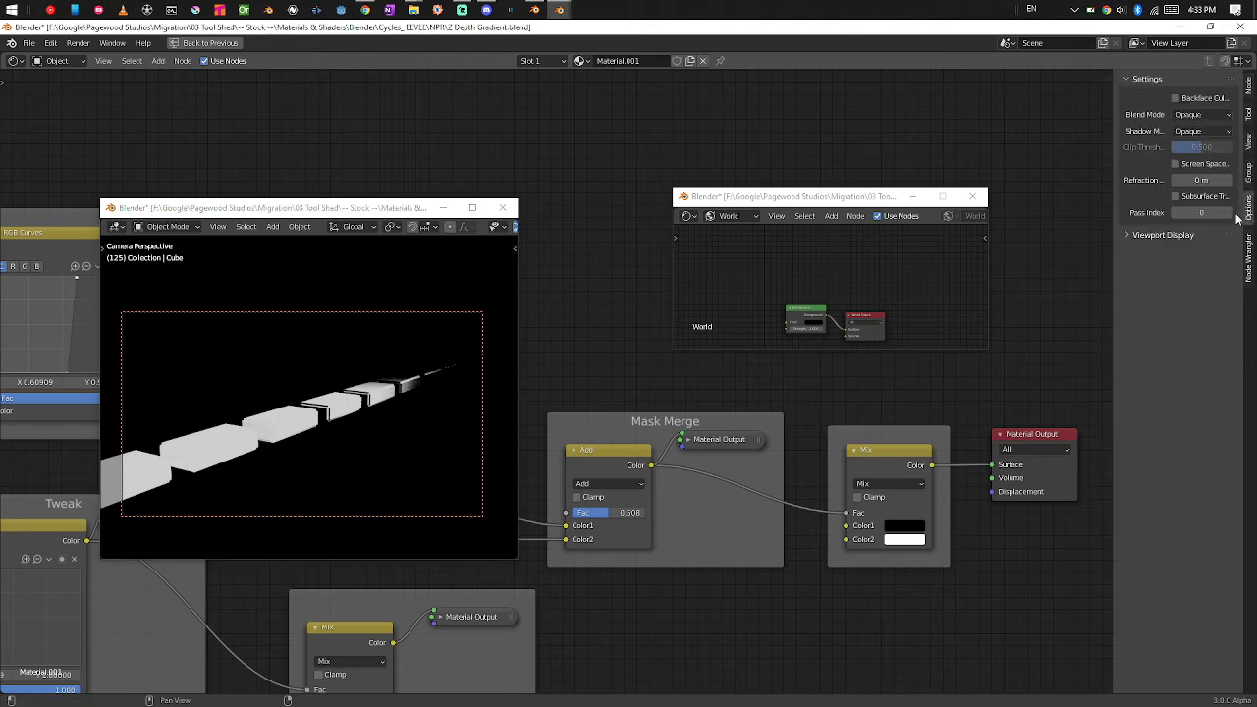
{"action": "left_click", "coordinate": [1130, 235]}
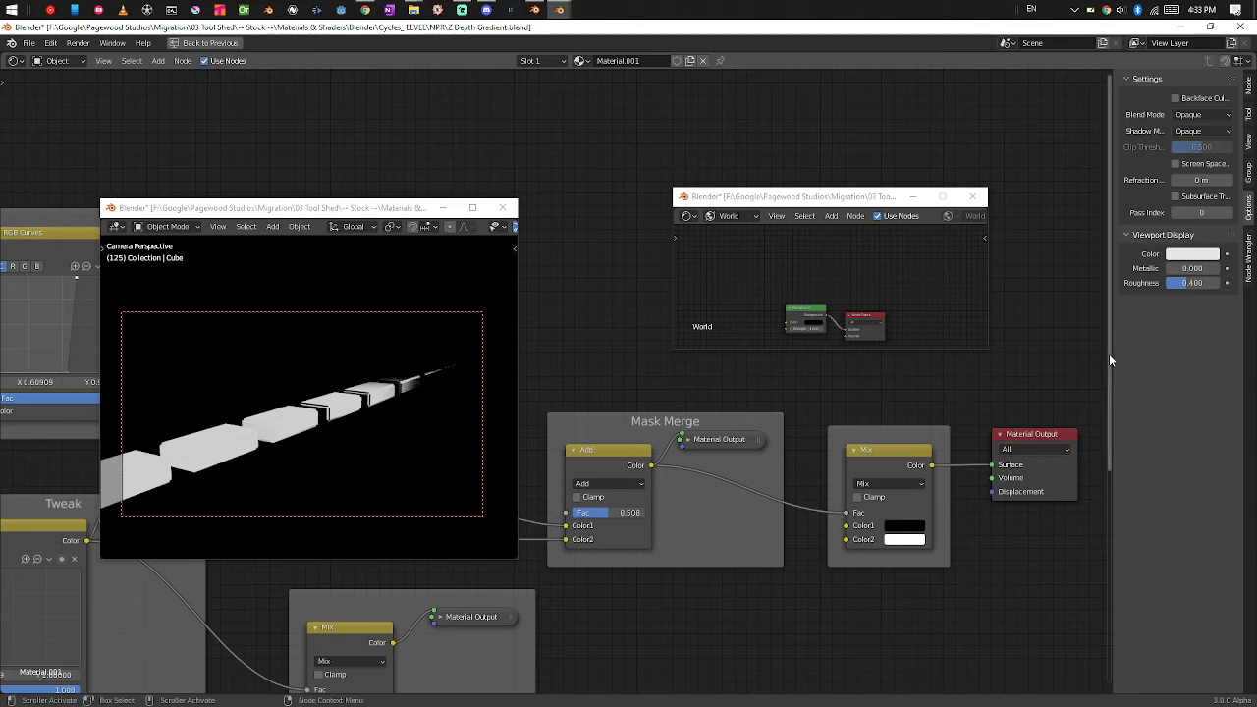
{"action": "left_click_drag", "start_coordinate": [1113, 349], "coordinate": [1043, 362]}
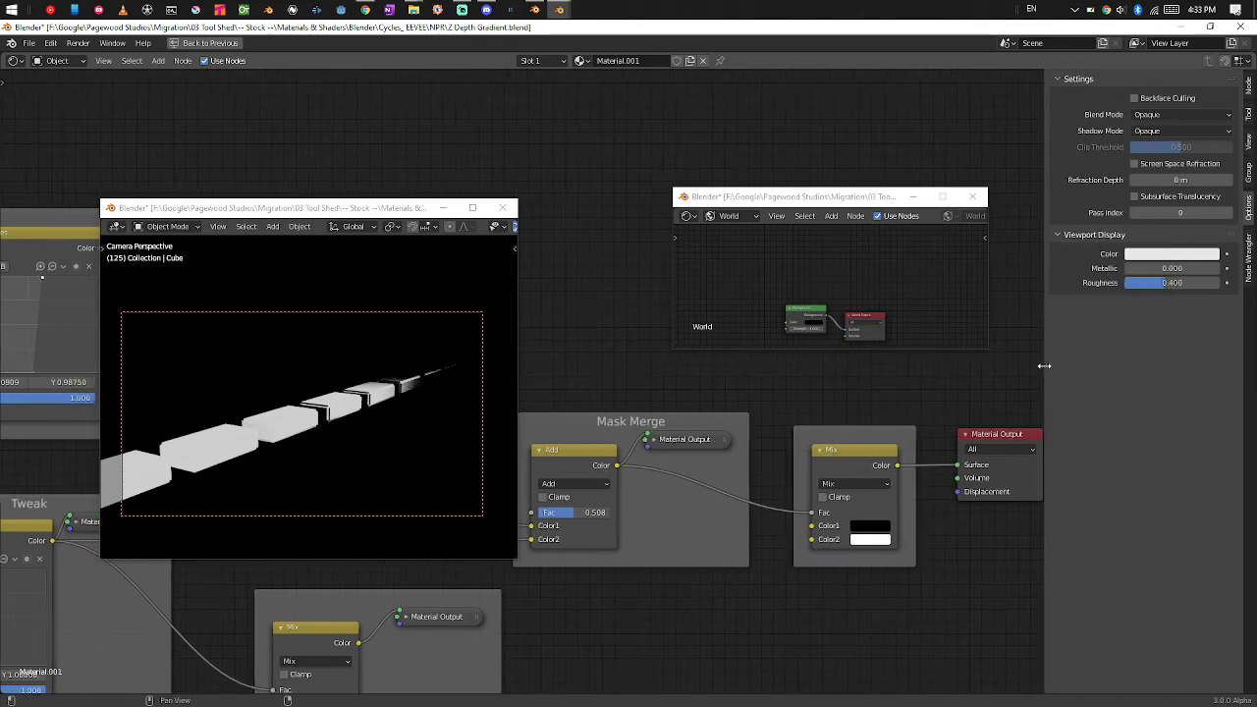
Step: Try Backface Culling on the material and switch it off again
{"action": "left_click", "coordinate": [1134, 99]}
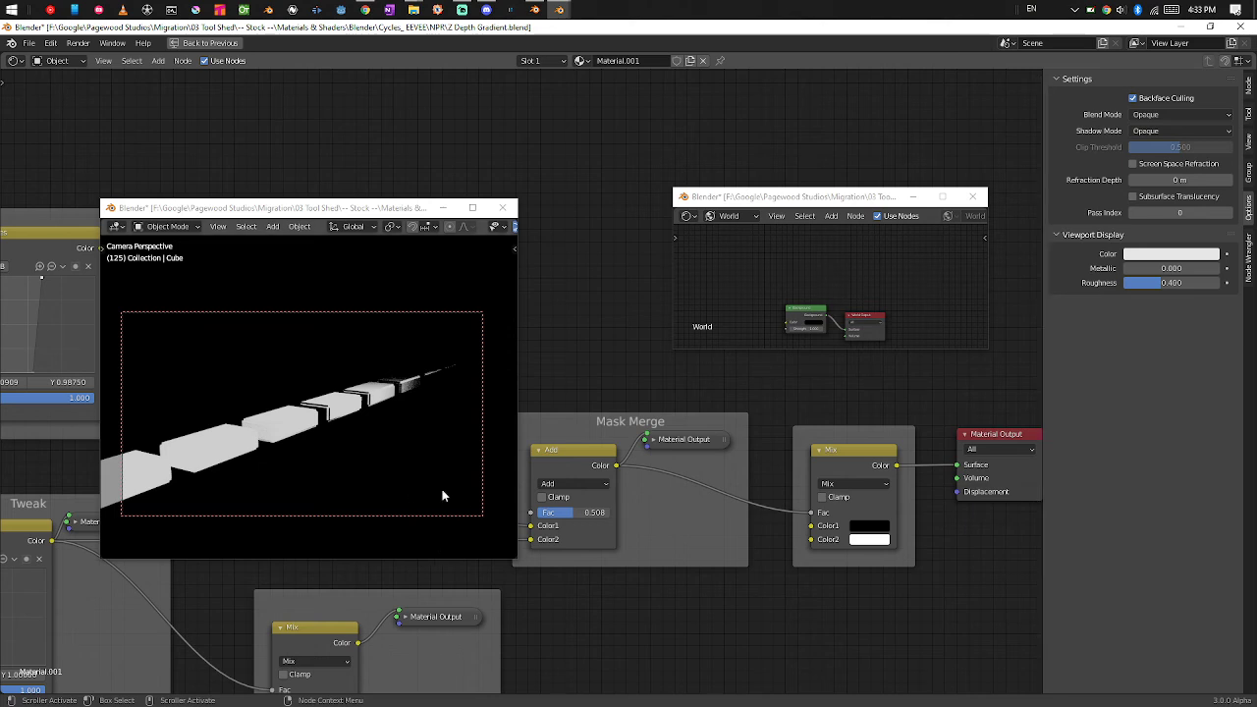
{"action": "left_click", "coordinate": [1134, 99]}
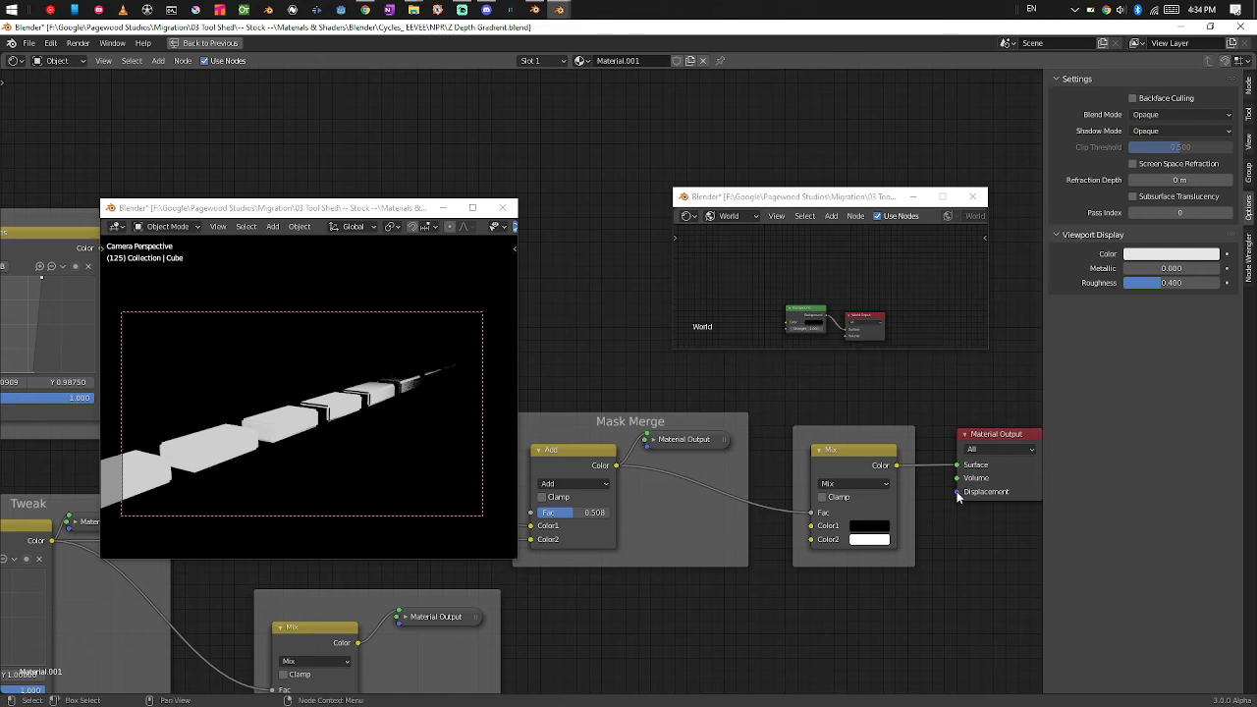
Step: Undo the black and white colour changes made to the final Mix node and the World background
{"action": "middle_click_drag", "start_coordinate": [915, 451], "coordinate": [873, 437]}
{"action": "key", "text": "ctrl+z"}
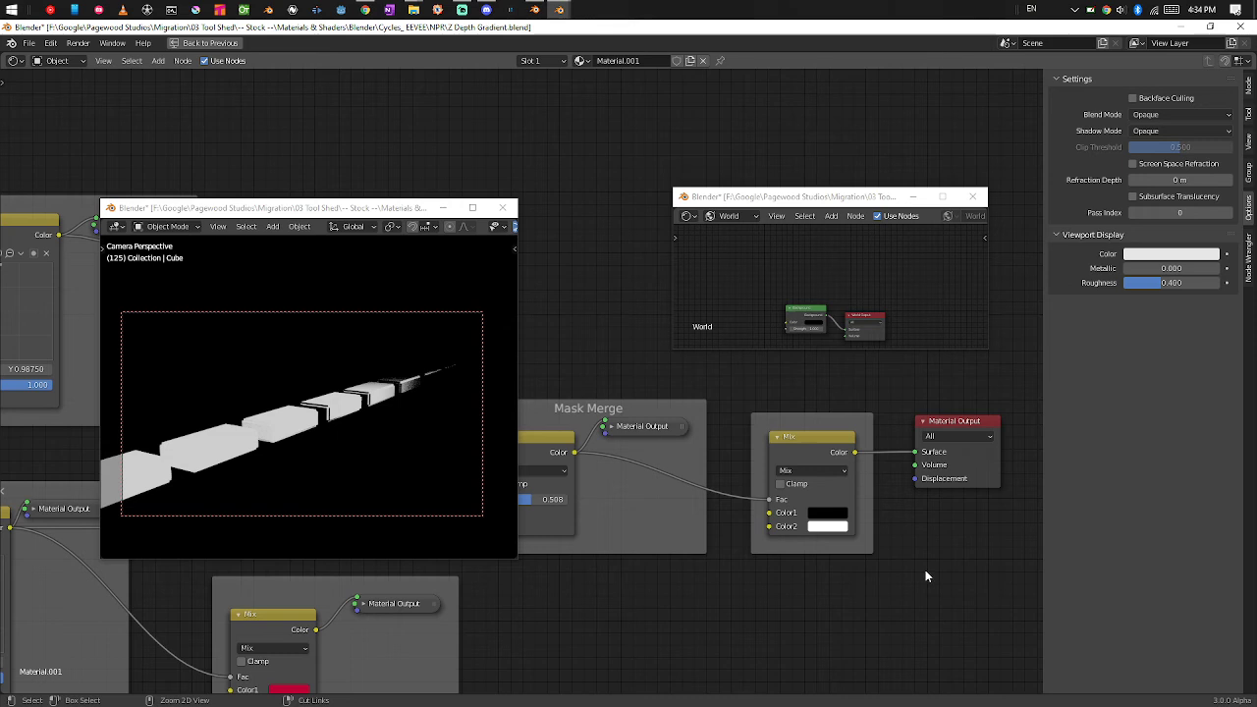
{"action": "key", "text": "ctrl+shift+z"}
{"action": "key", "text": "ctrl+z"}
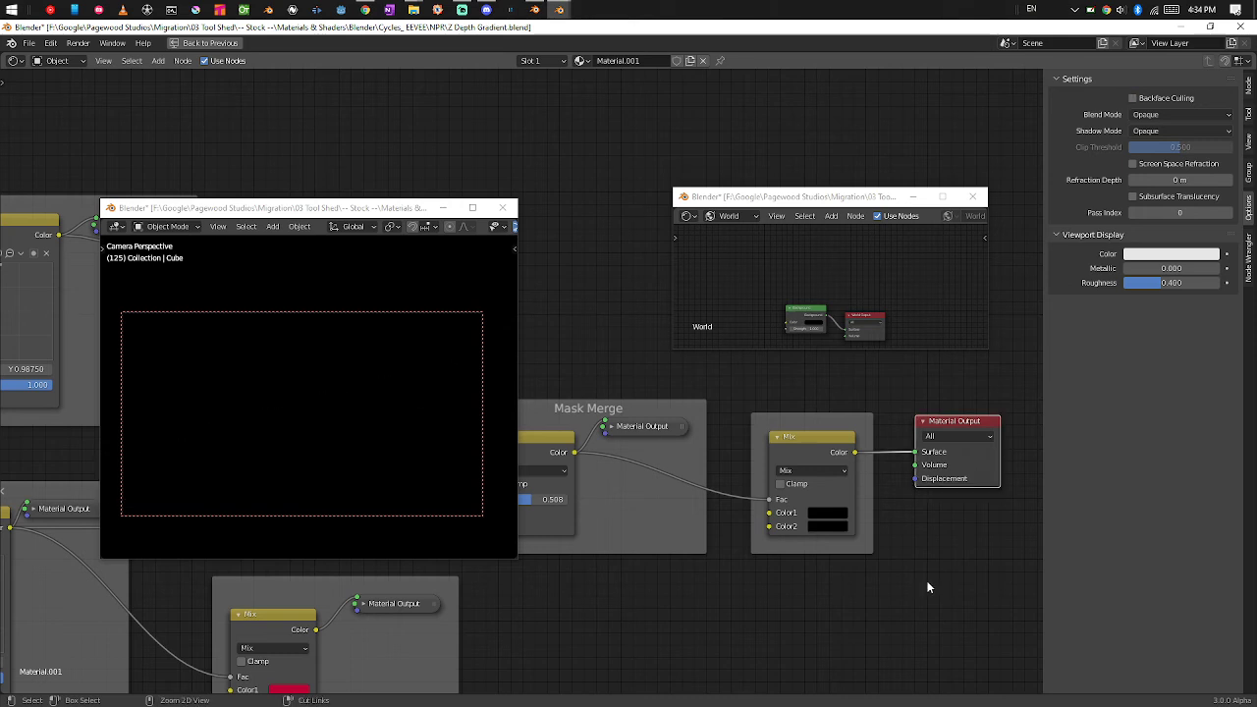
{"action": "key", "text": "ctrl+z"}
{"action": "key", "text": "ctrl+z"}
{"action": "key", "text": "ctrl+z"}
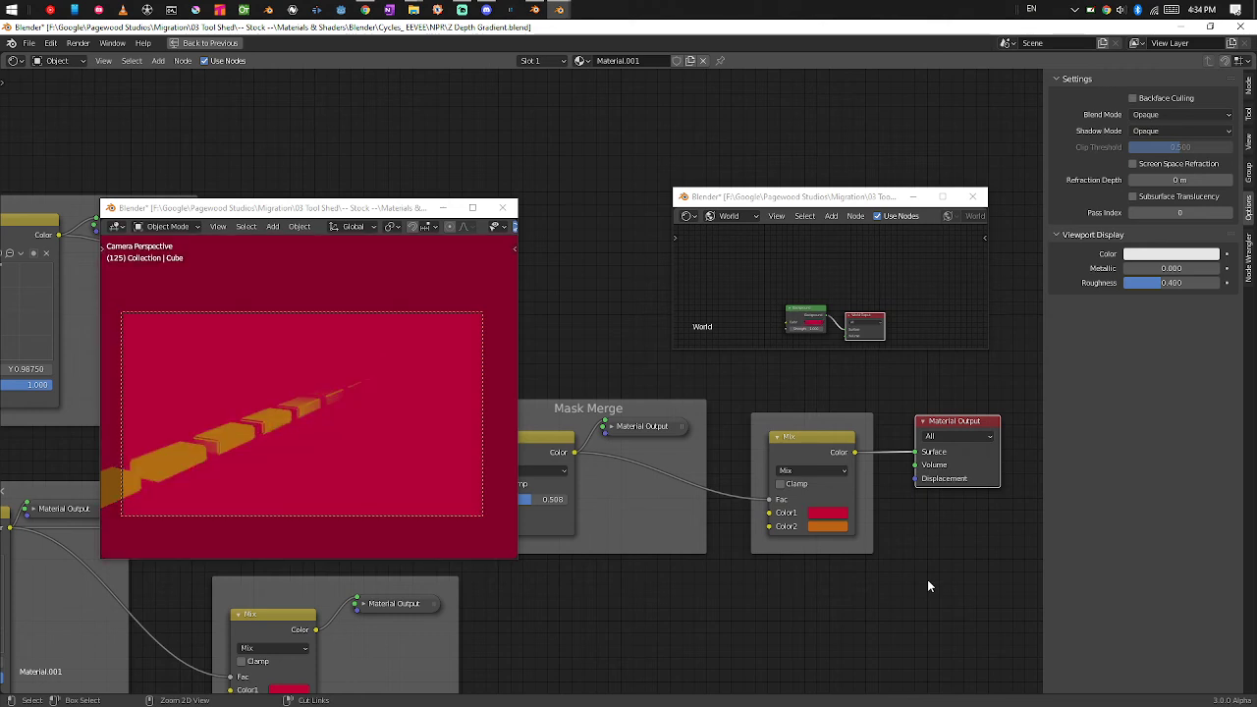
Step: Orbit the locked camera view to check the colour falloff along the row of cubes from other angles
{"action": "mouse_move", "coordinate": [386, 451]}
{"action": "middle_mouse_down"}
{"action": "mouse_move", "coordinate": [403, 436]}
{"action": "mouse_move", "coordinate": [389, 465]}
{"action": "mouse_move", "coordinate": [394, 425]}
{"action": "mouse_move", "coordinate": [392, 468]}
{"action": "mouse_move", "coordinate": [386, 448]}
{"action": "mouse_move", "coordinate": [356, 446]}
{"action": "mouse_move", "coordinate": [398, 418]}
{"action": "mouse_move", "coordinate": [367, 453]}
{"action": "mouse_move", "coordinate": [389, 438]}
{"action": "mouse_move", "coordinate": [382, 452]}
{"action": "middle_mouse_up"}
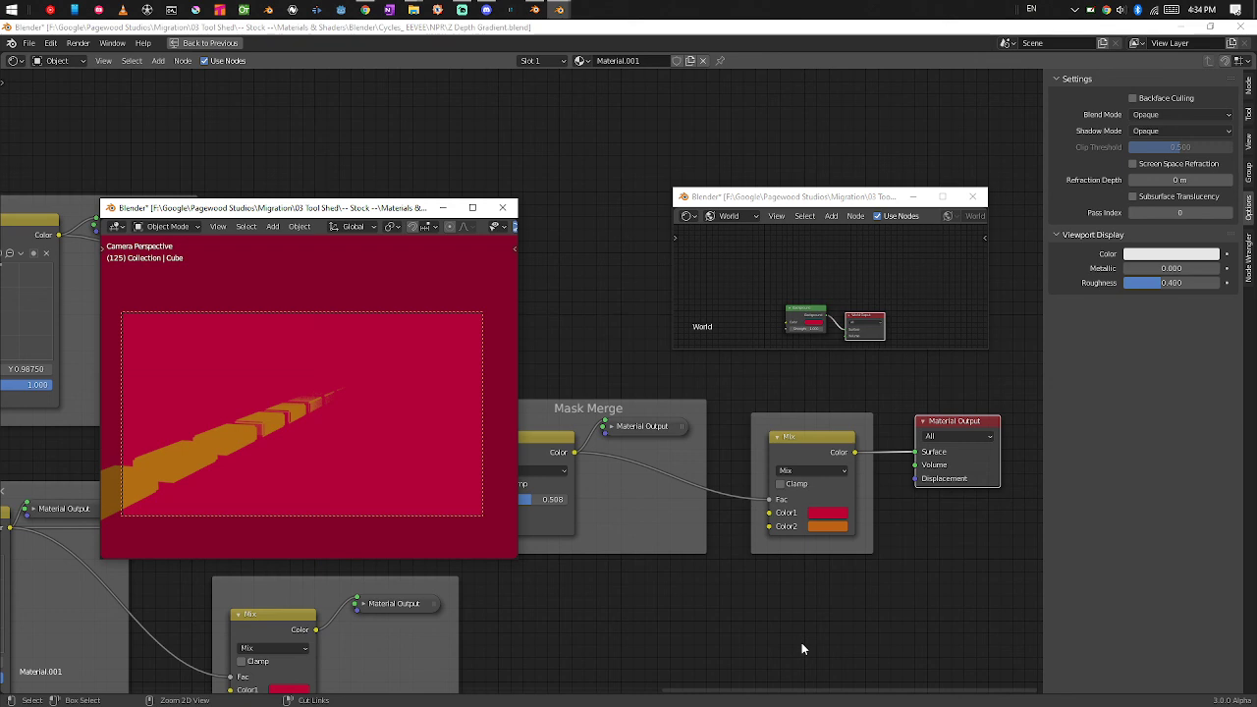
{"action": "middle_click_drag", "start_coordinate": [394, 473], "coordinate": [461, 540]}
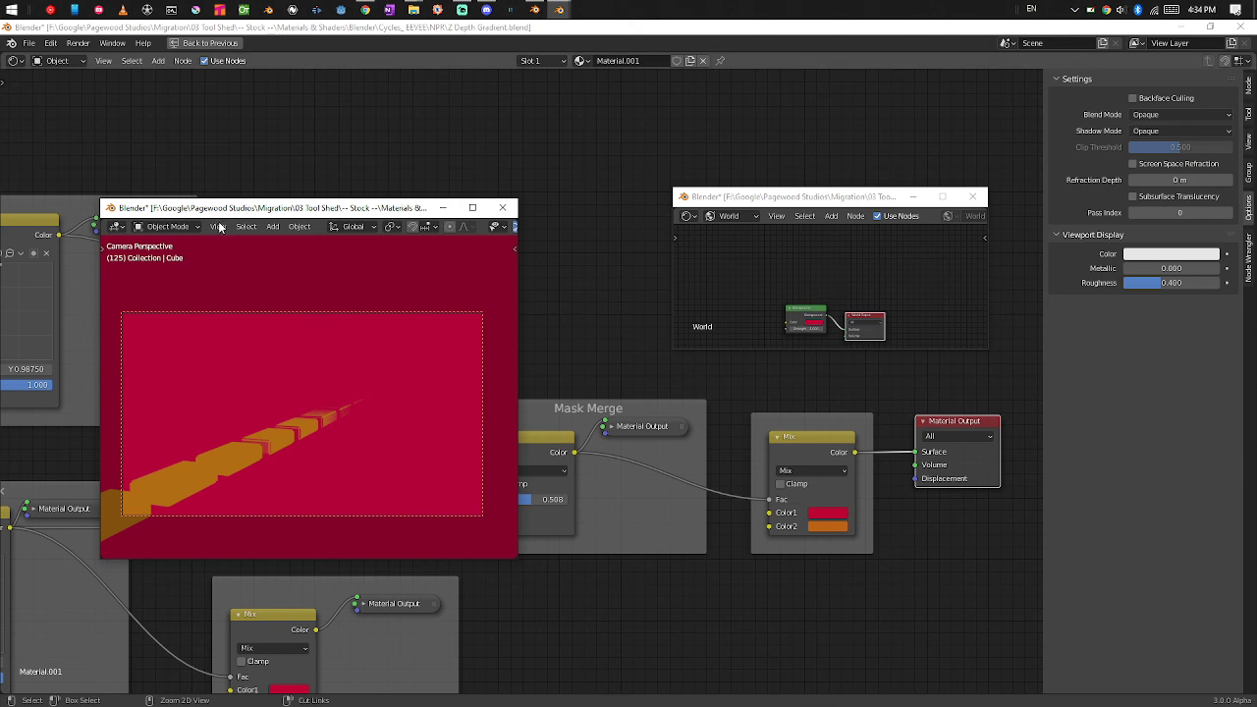
Step: Move the World node editor window slightly and switch to Streamlabs OBS
{"action": "mouse_move", "coordinate": [811, 199]}
{"action": "left_mouse_down"}
{"action": "mouse_move", "coordinate": [821, 185]}
{"action": "mouse_move", "coordinate": [797, 182]}
{"action": "left_mouse_up"}
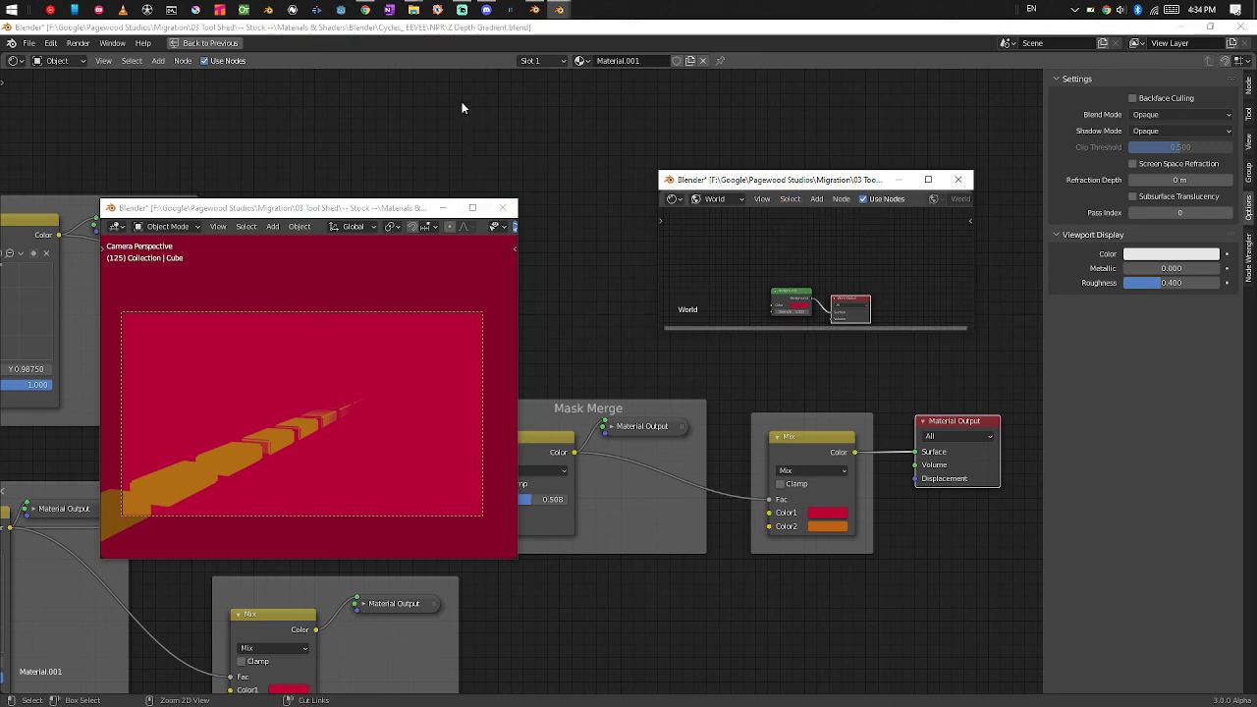
{"action": "left_click", "coordinate": [461, 9]}
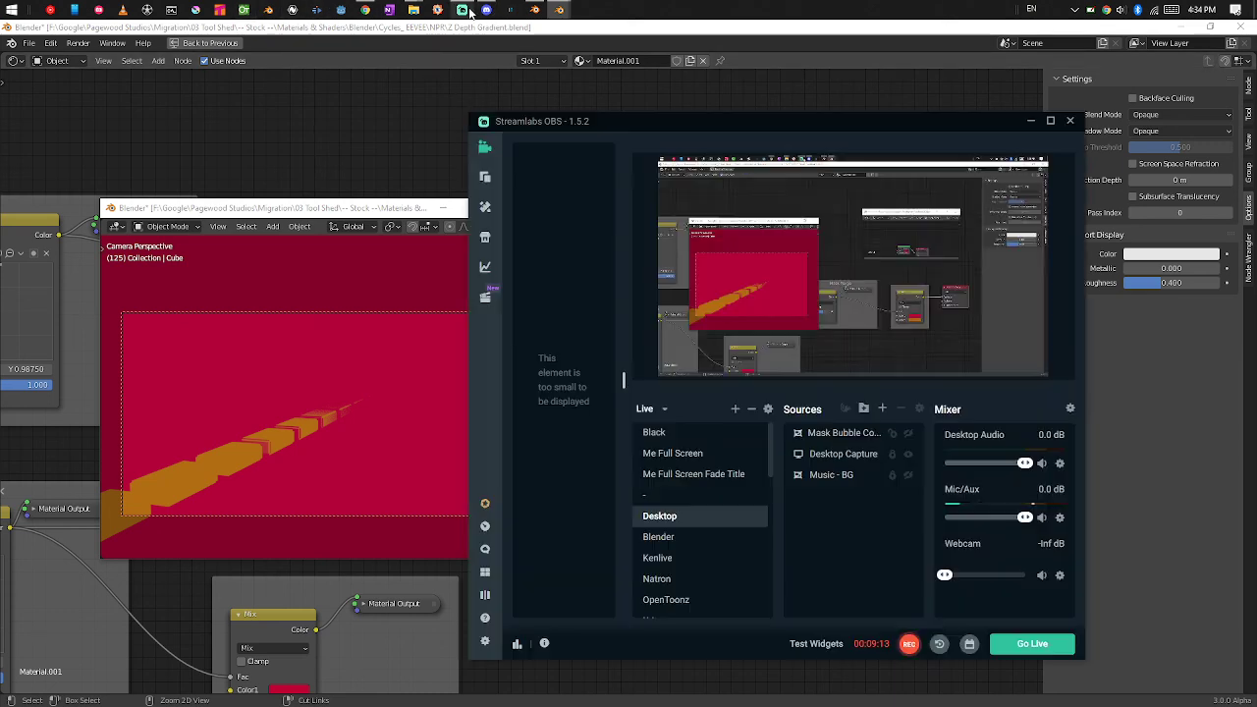